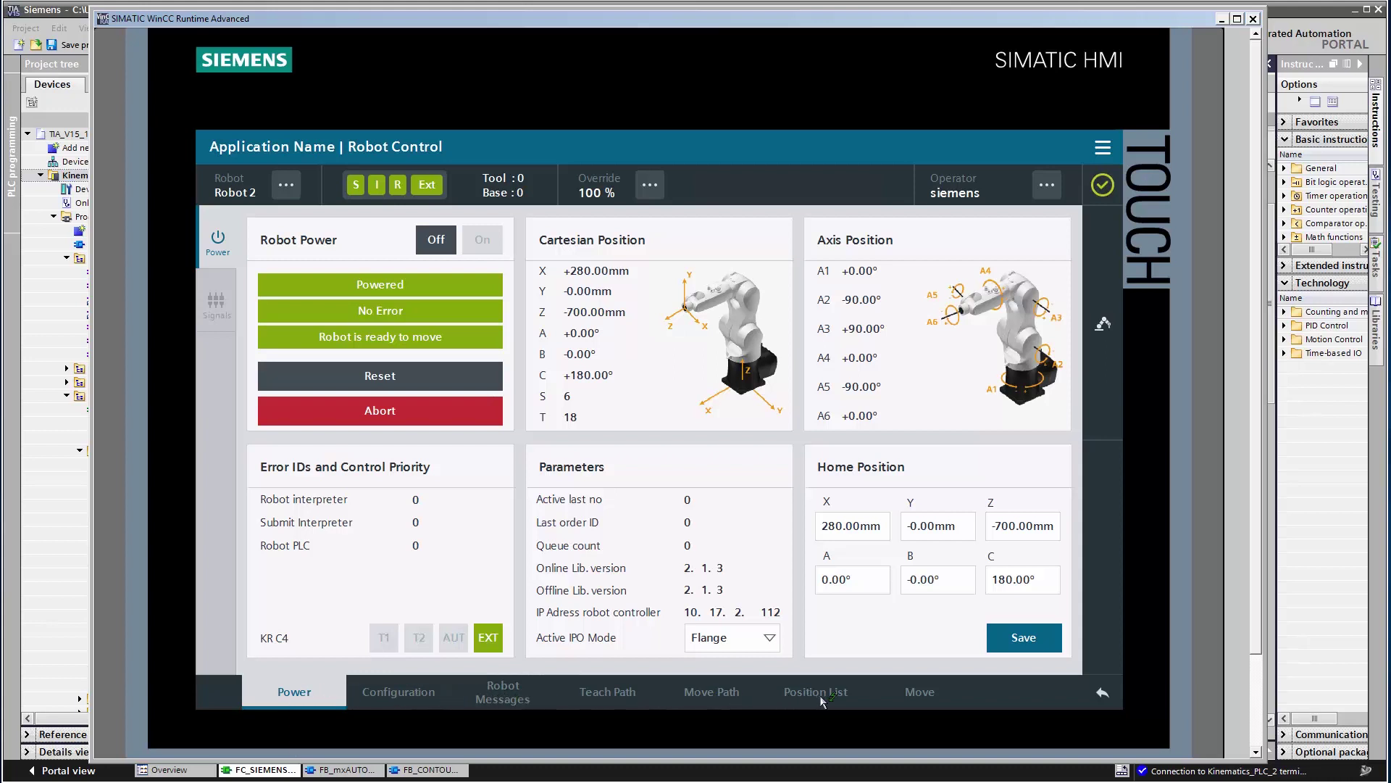
# Step: Open Robot 2's Move screen in LIN mode to show the X/Y/Z and A/B/C target fields
pyautogui.click(937, 697)
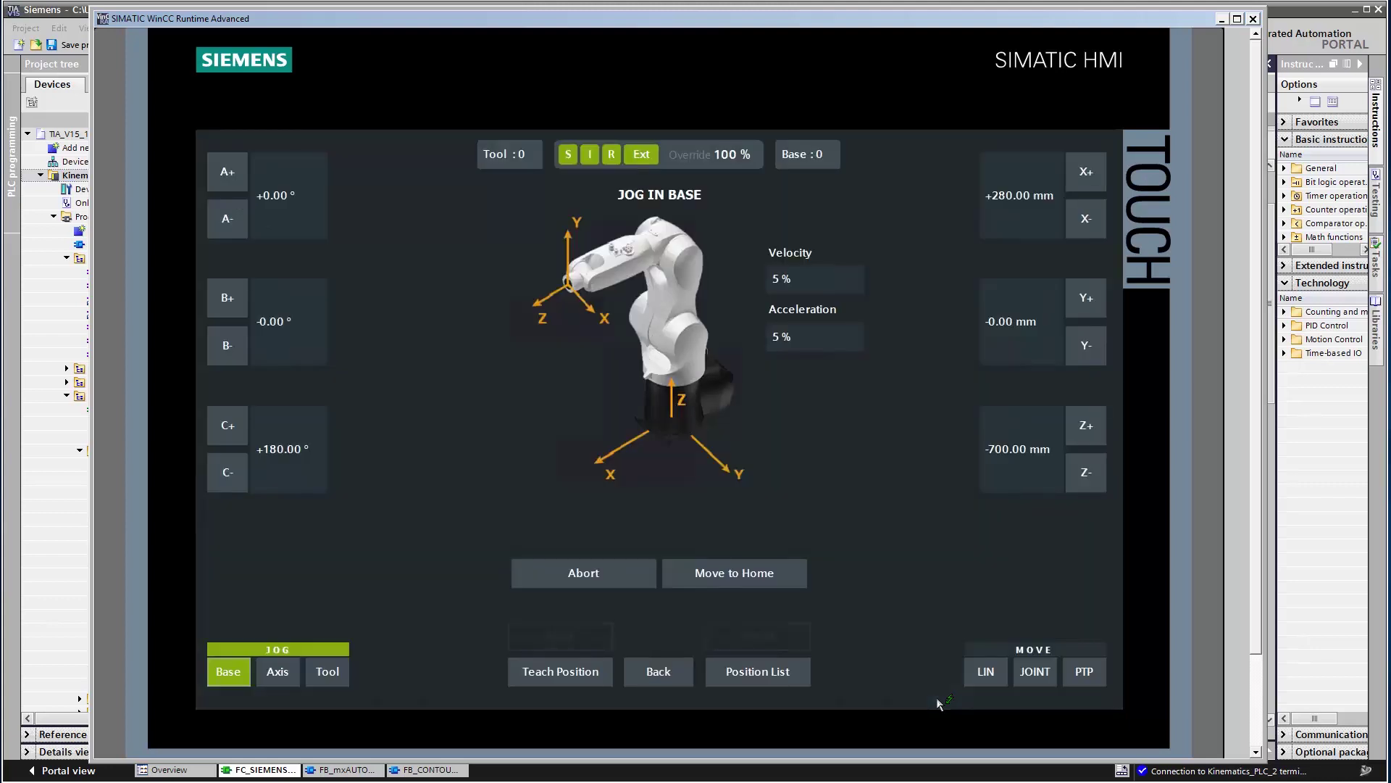
pyautogui.click(975, 674)
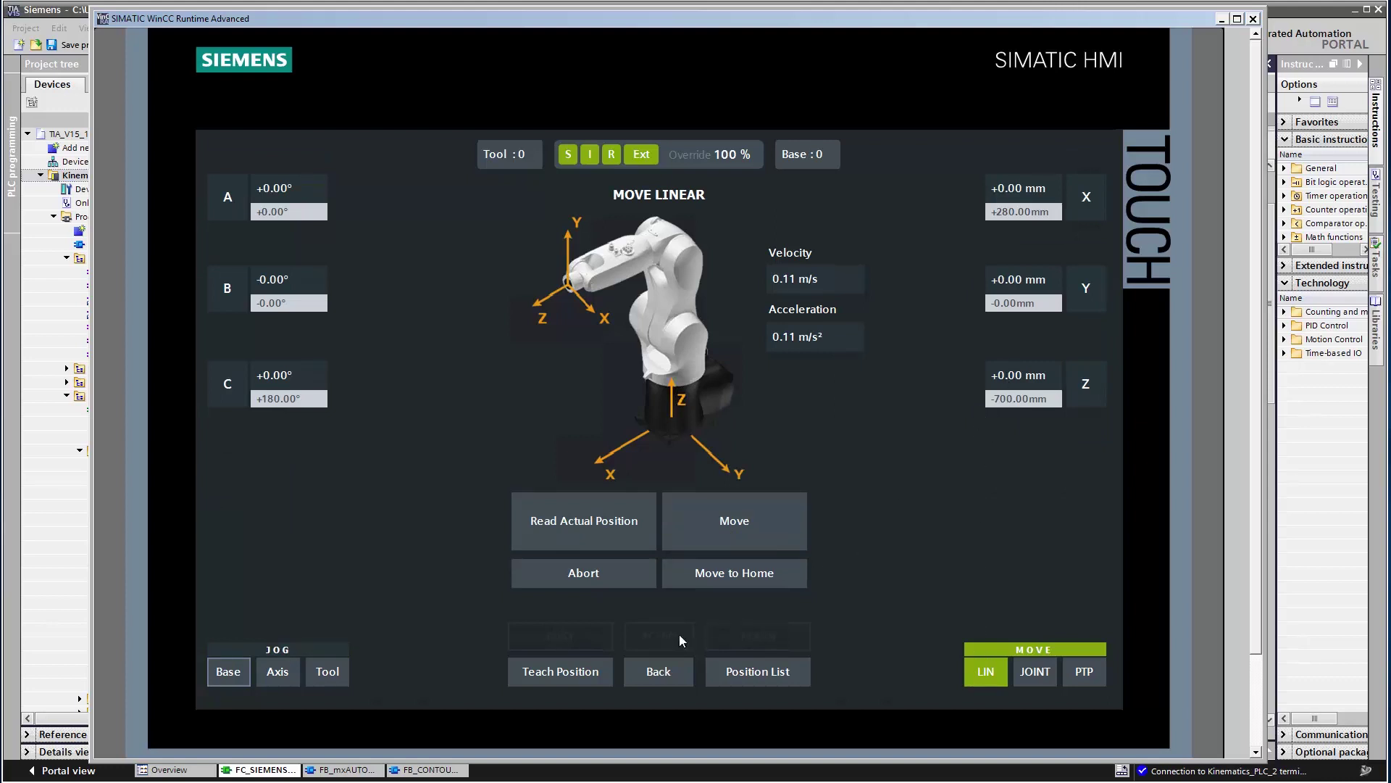
# Step: Teach the robot's current pose as point 1 named Home
pyautogui.click(592, 674)
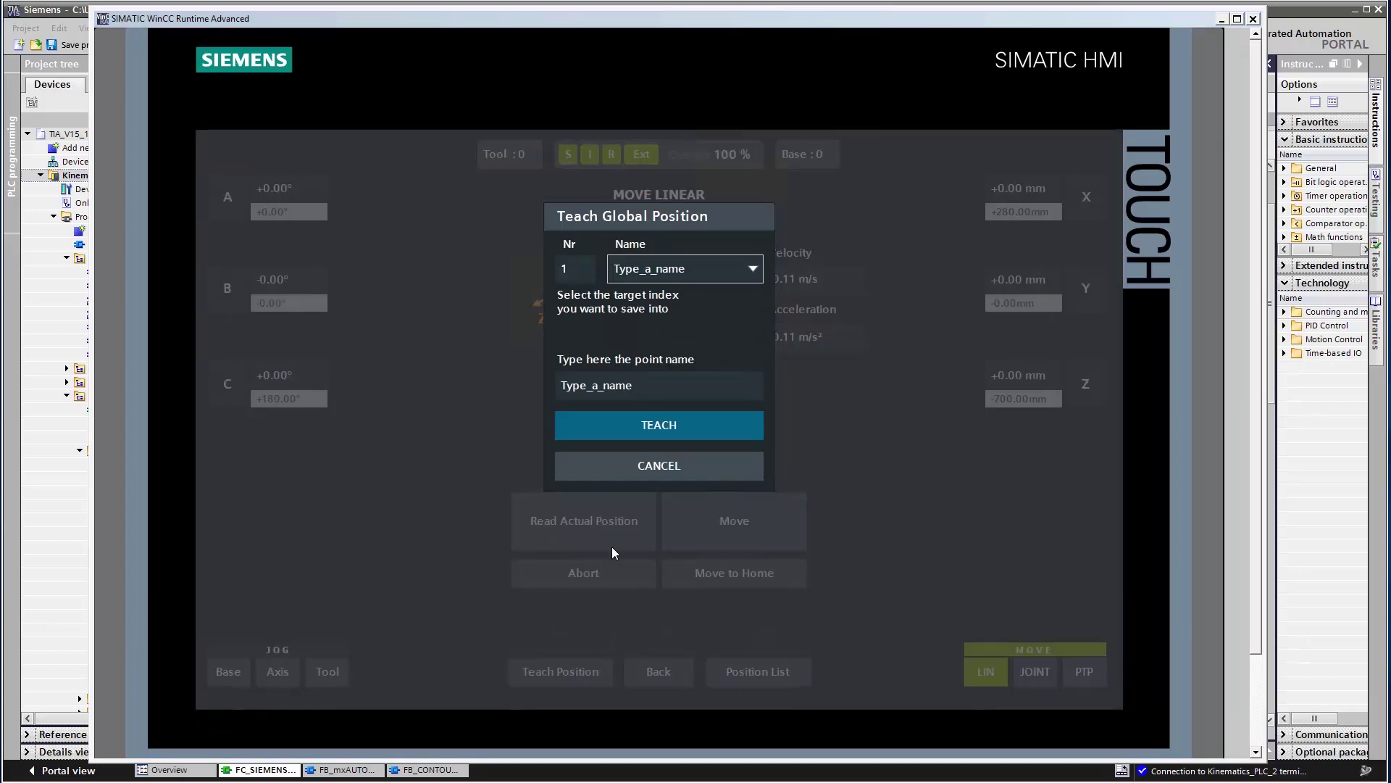
pyautogui.click(627, 384)
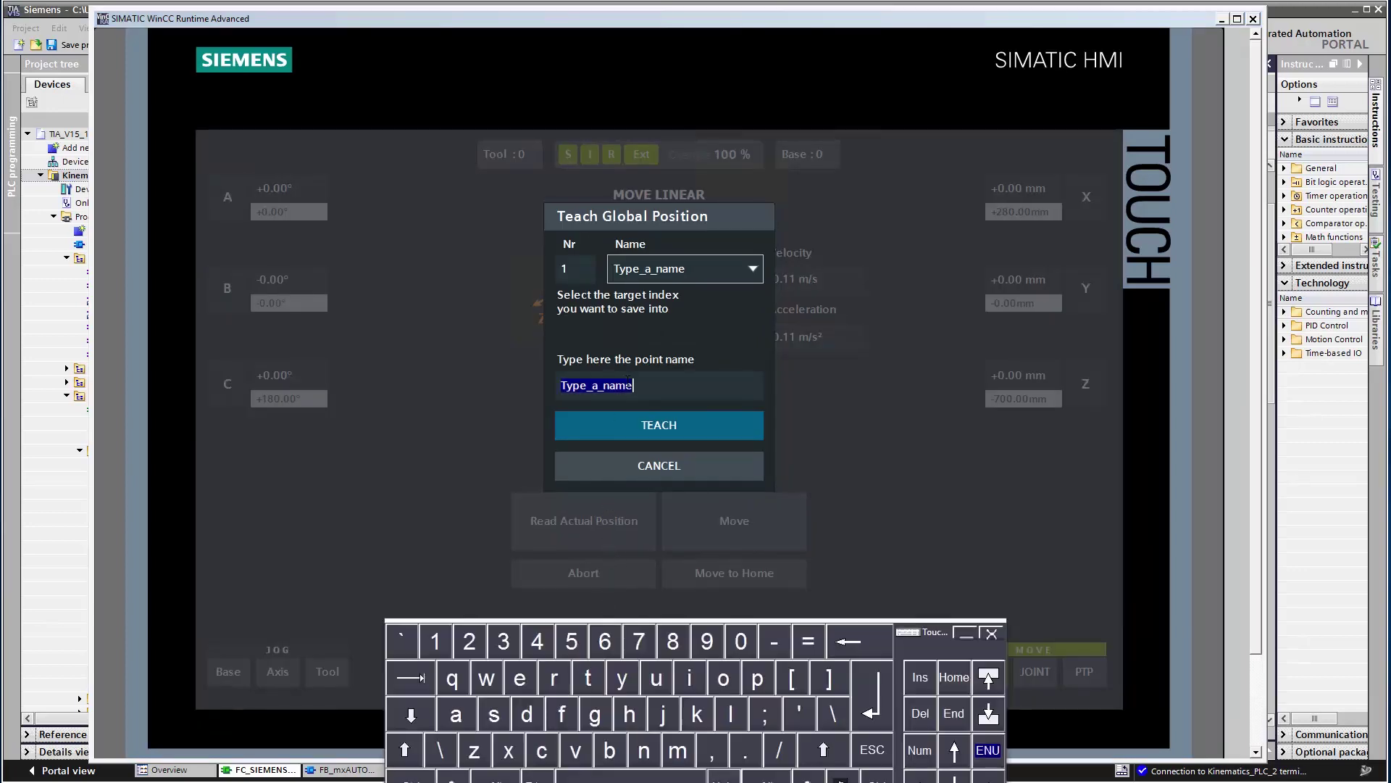
pyautogui.write('Home')
pyautogui.press('Return')
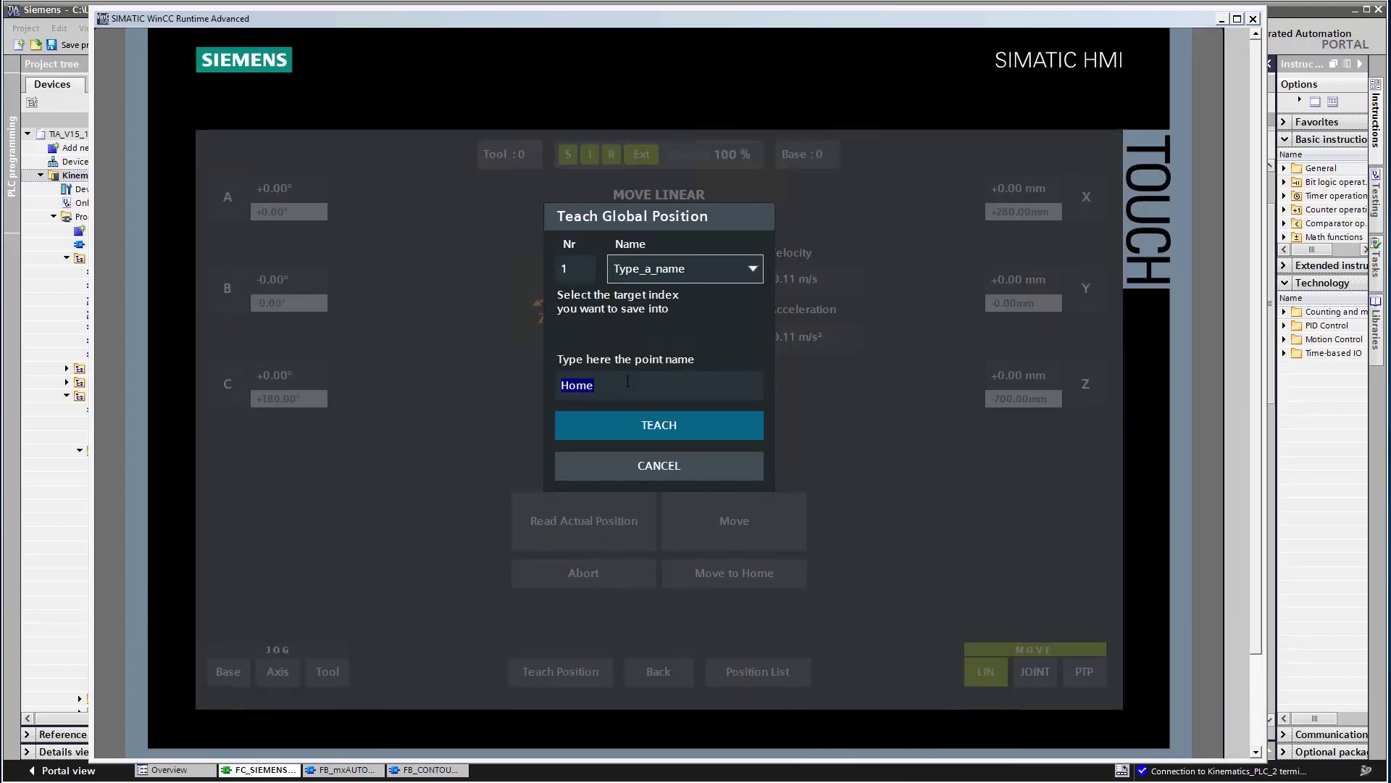
pyautogui.click(654, 431)
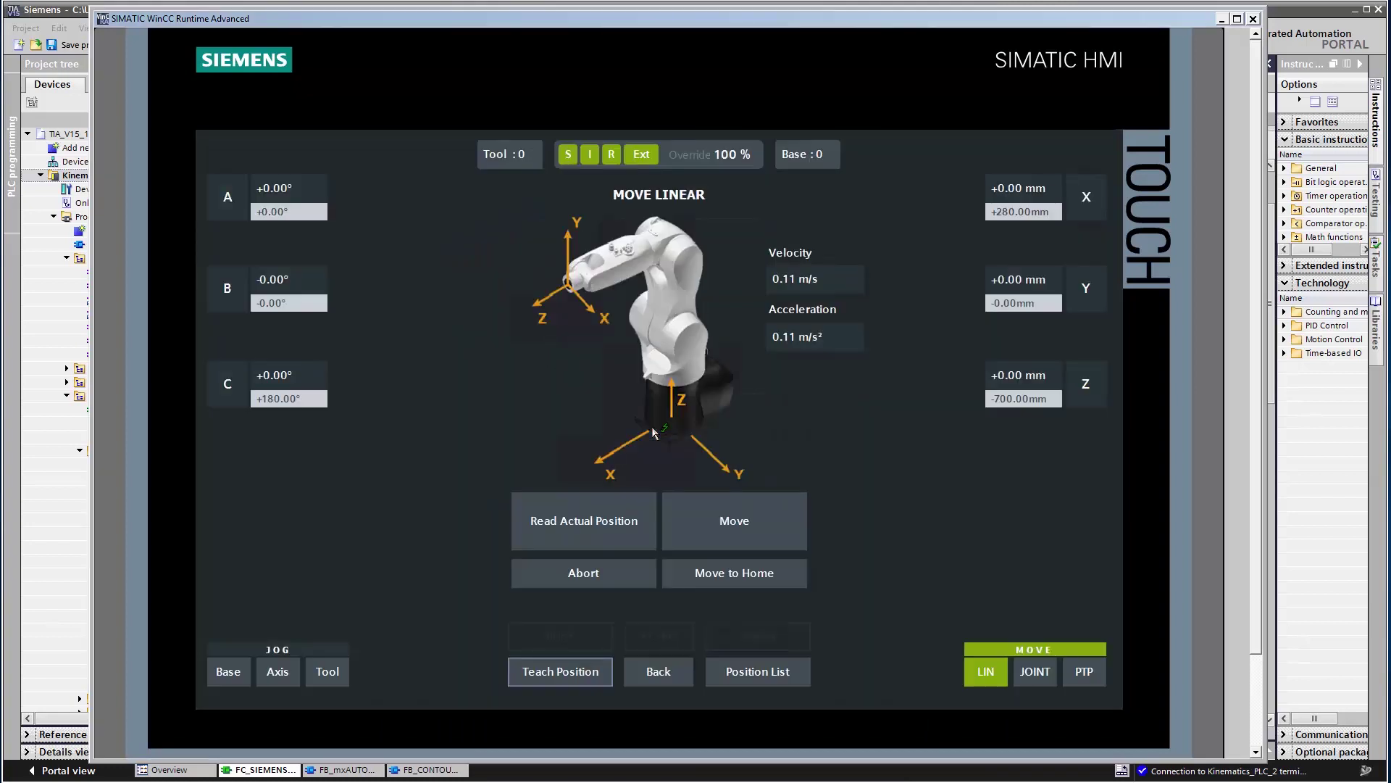
# Step: Load the actual position as target, set Y to -200 mm and move linearly there
pyautogui.click(601, 517)
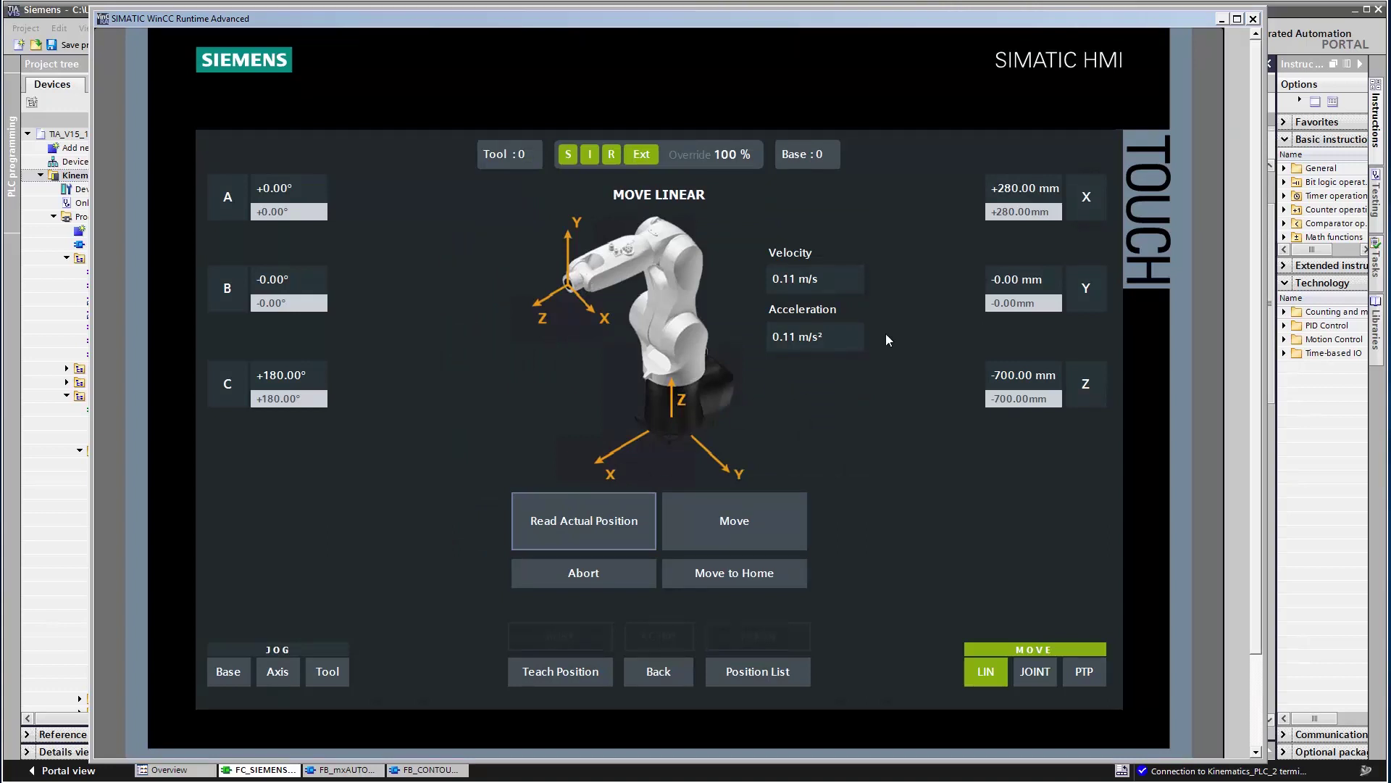
pyautogui.click(1017, 279)
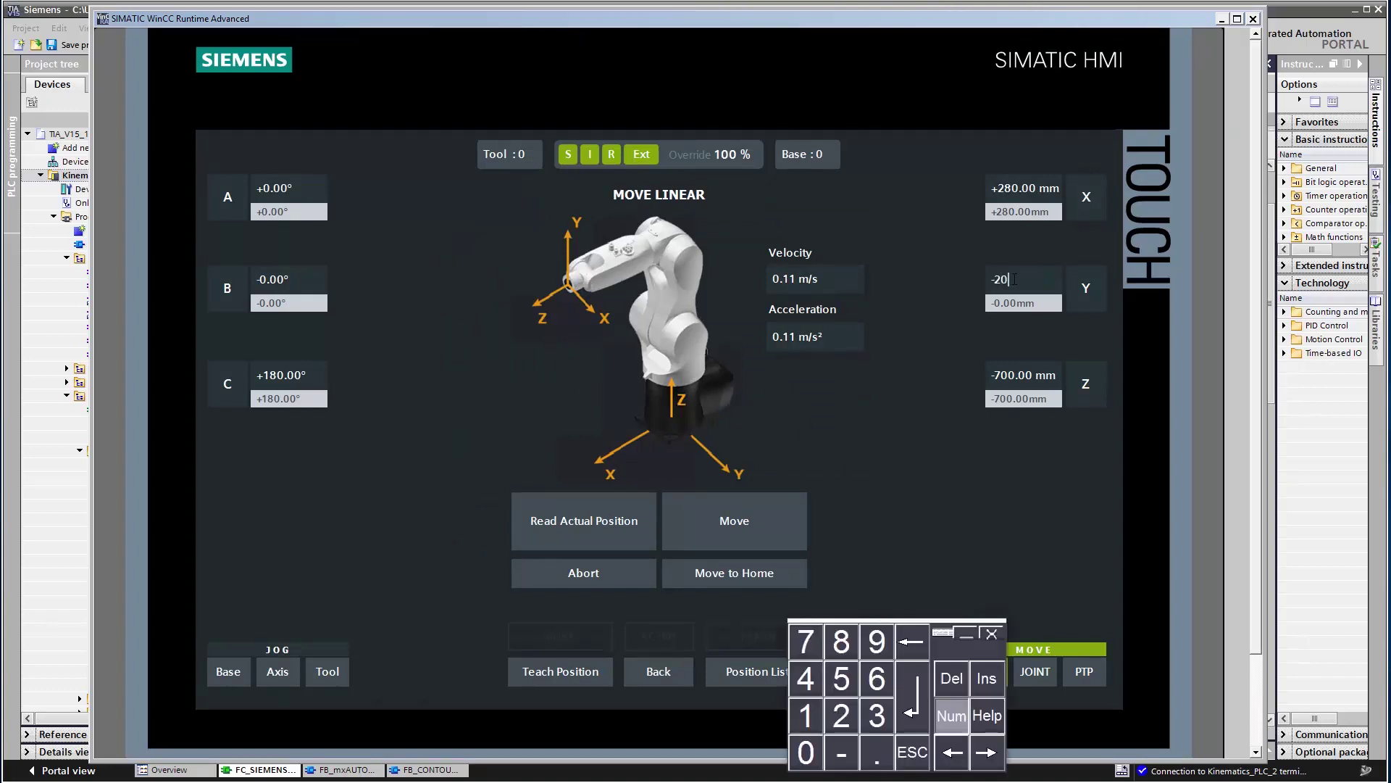
pyautogui.press('Return')
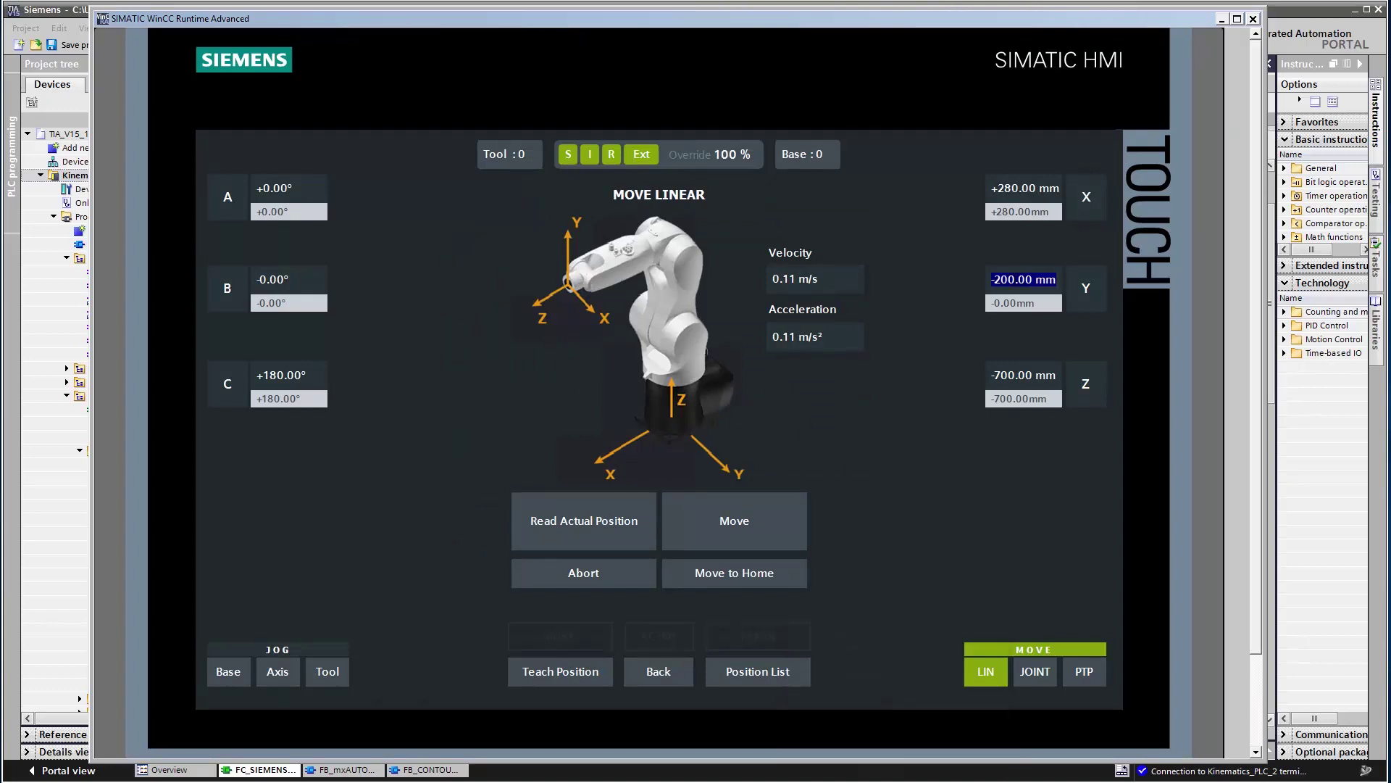
pyautogui.click(765, 512)
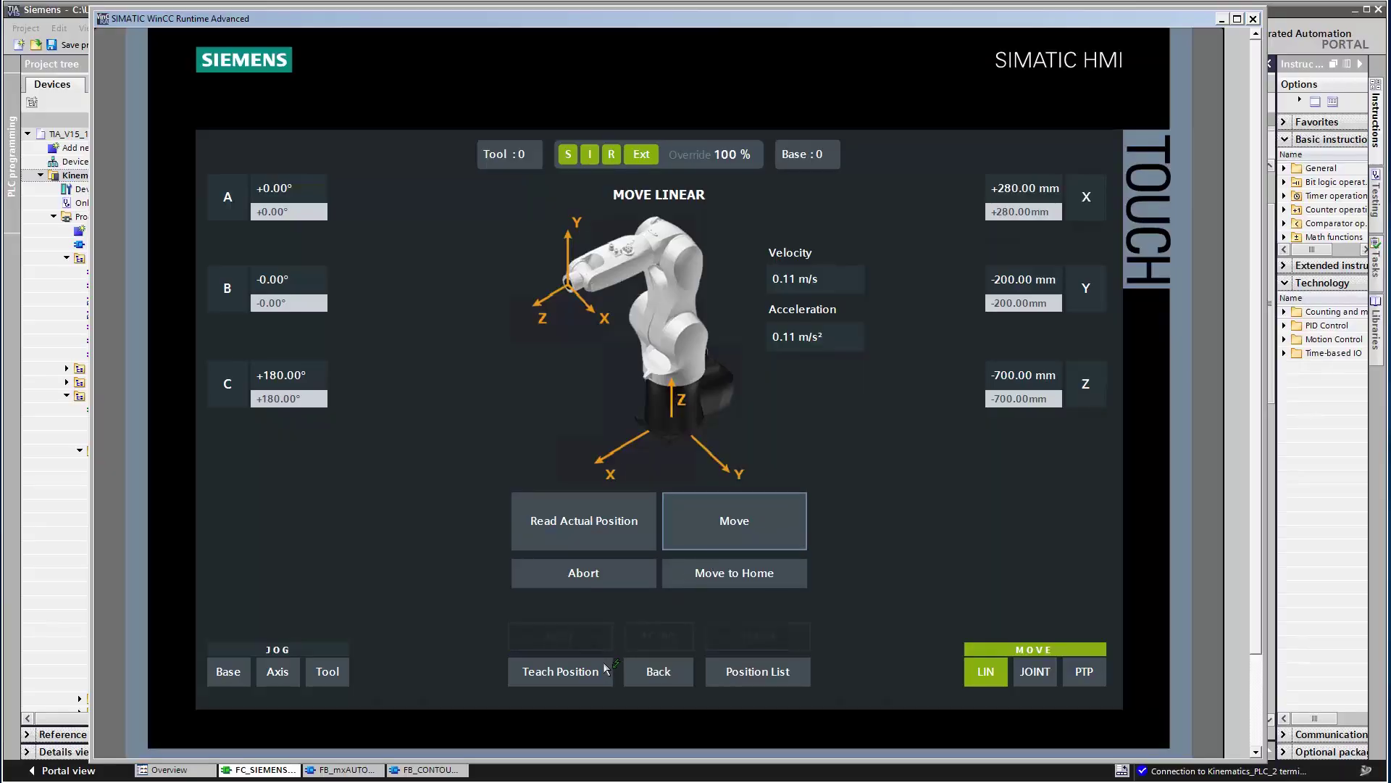
# Step: Teach the current pose as point 2 named P1
pyautogui.click(607, 669)
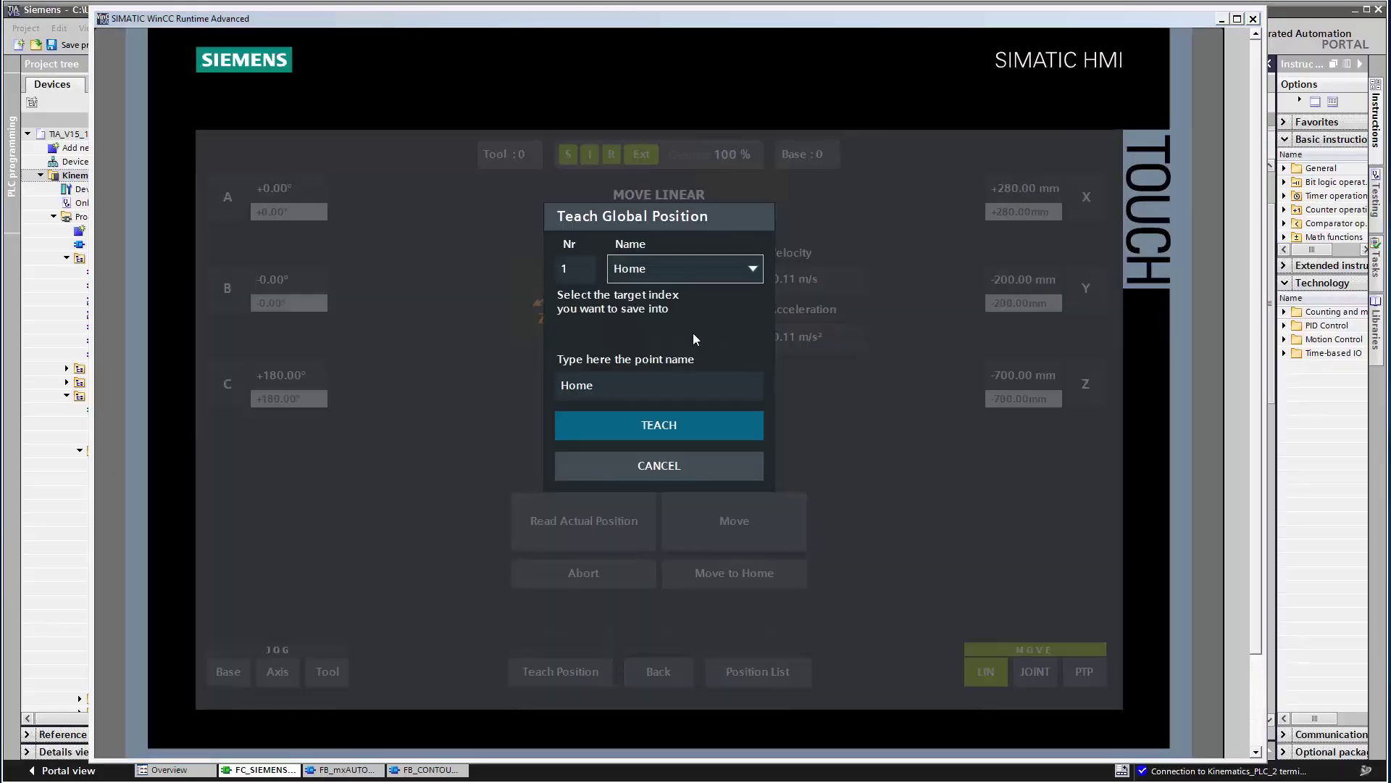
pyautogui.click(698, 266)
pyautogui.click(652, 305)
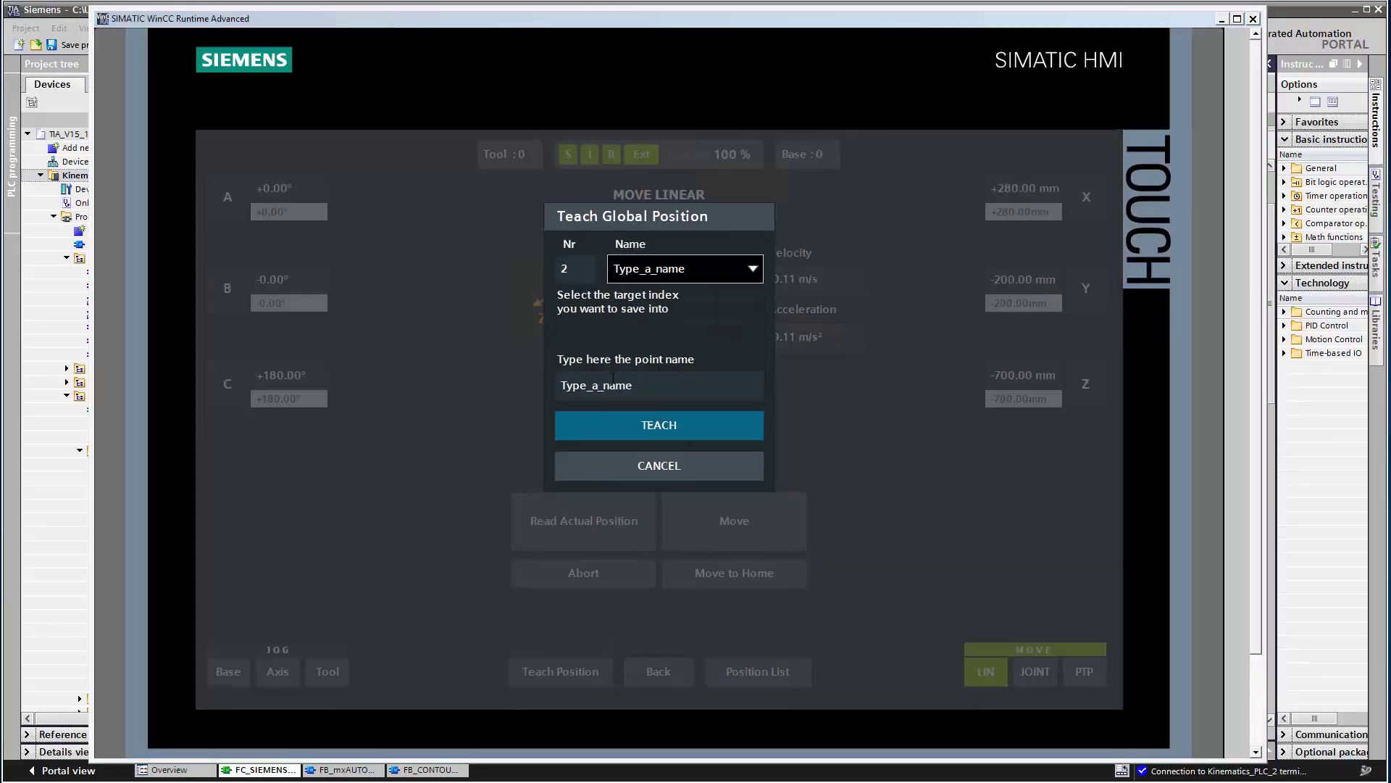
pyautogui.click(611, 388)
pyautogui.write('P1')
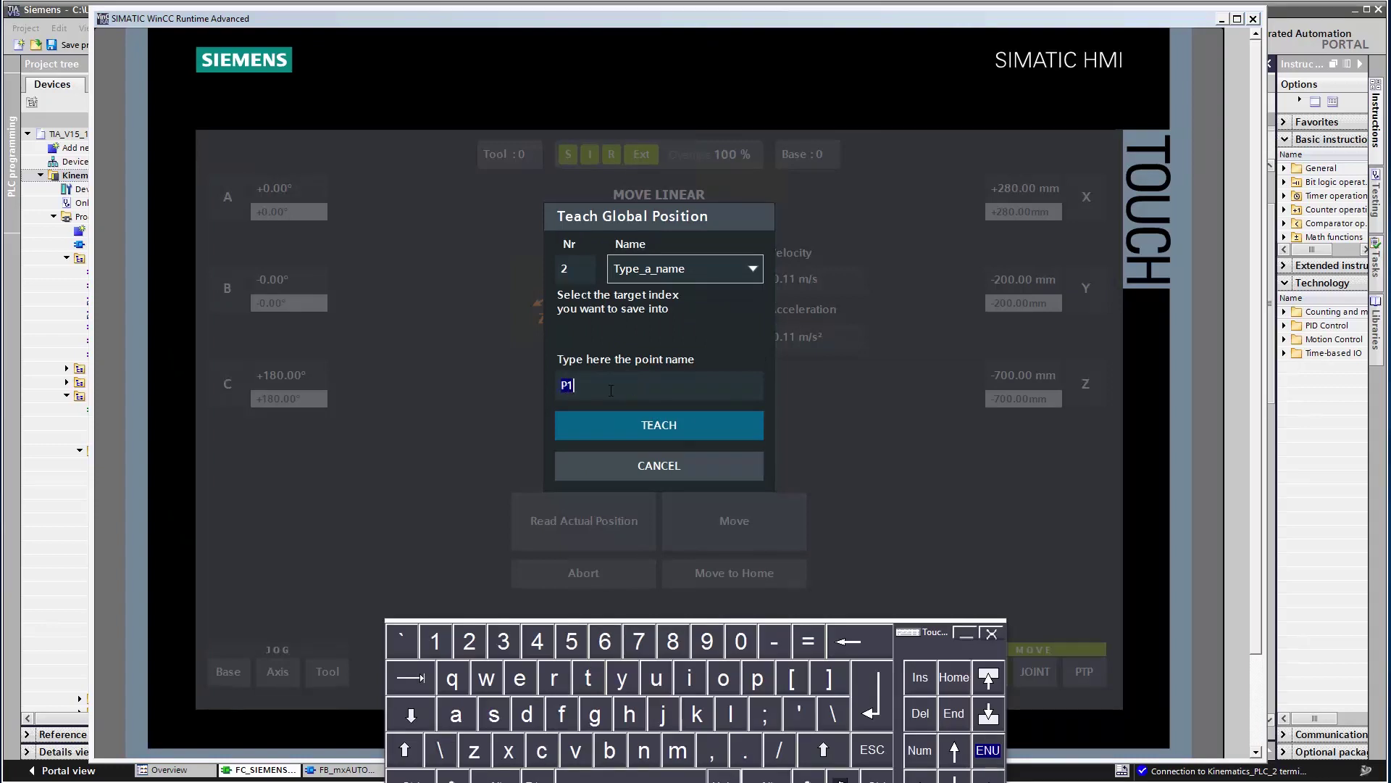
pyautogui.press('Return')
pyautogui.click(628, 429)
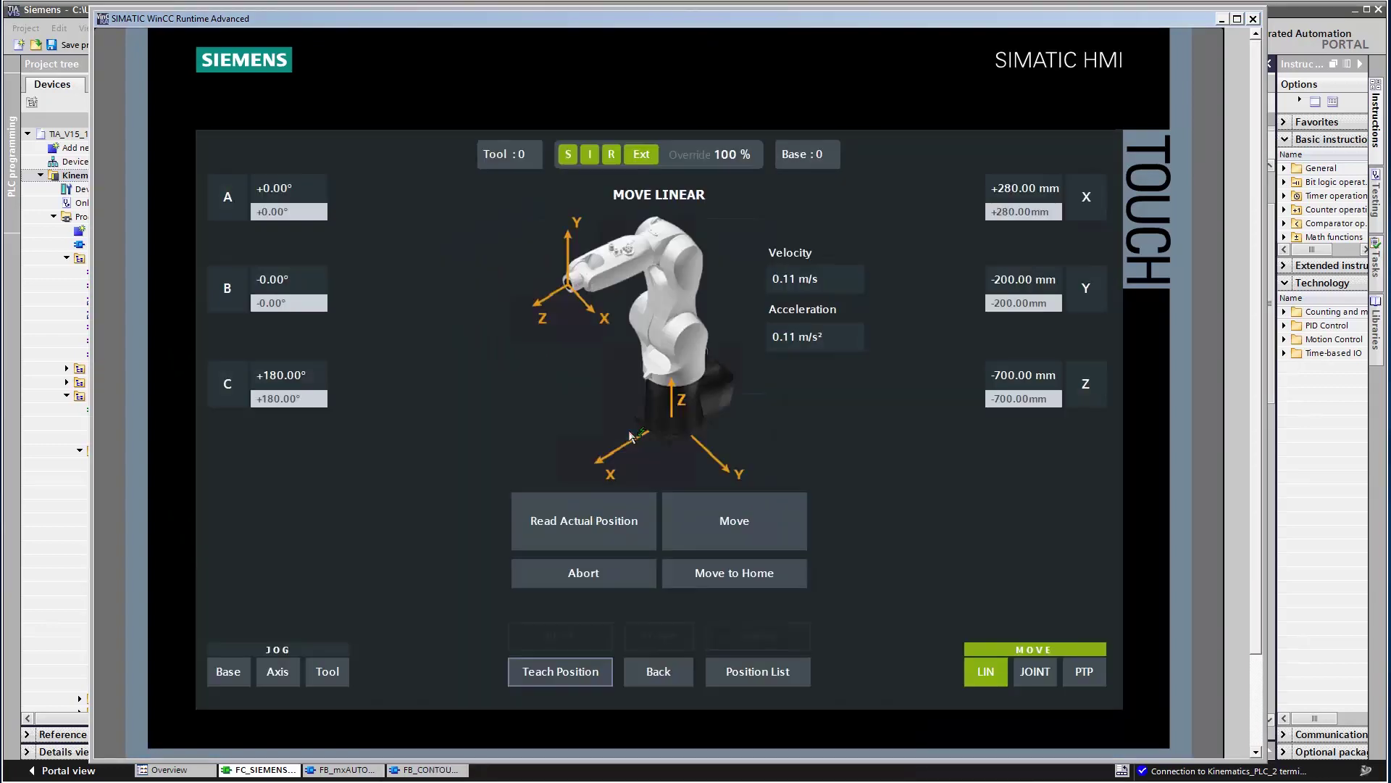
# Step: Move the robot linearly to target Y 0 mm, Z -800 mm
pyautogui.click(1017, 284)
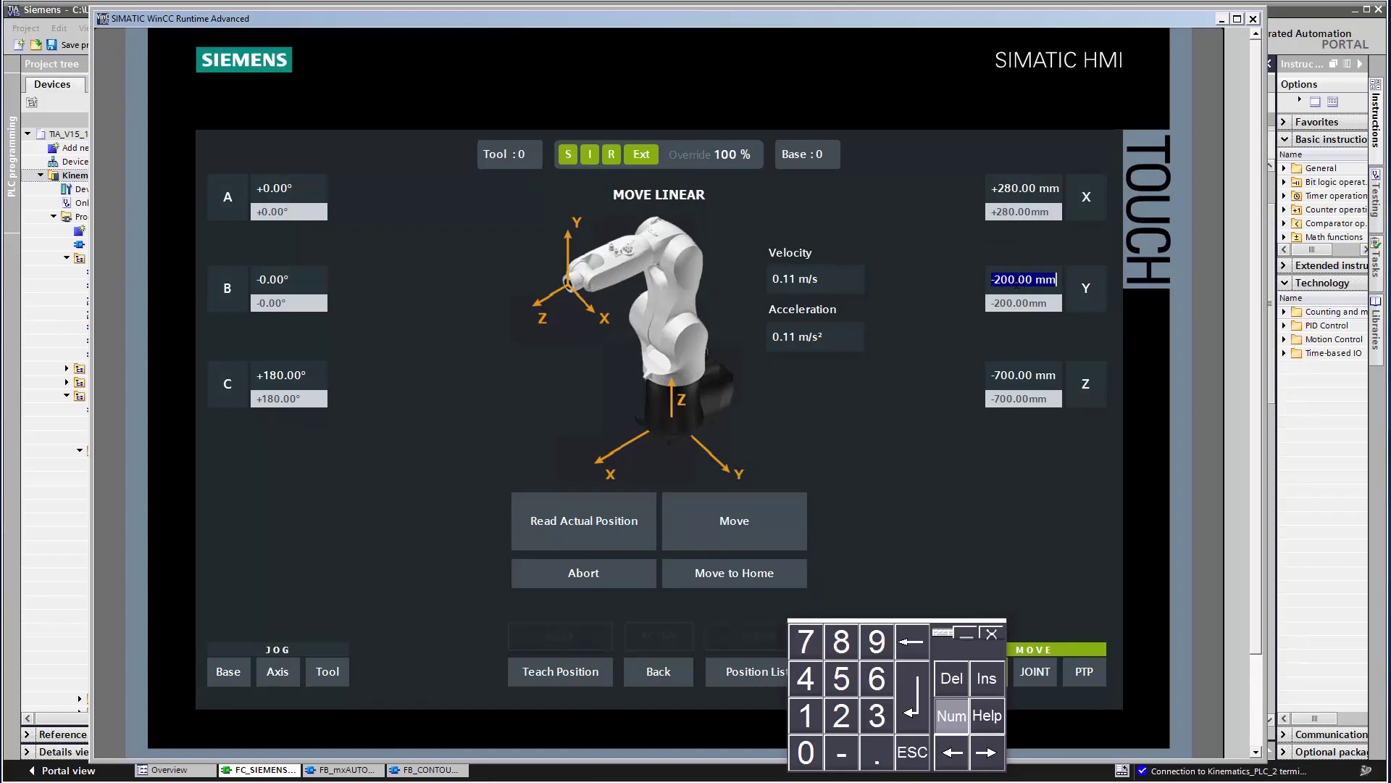
pyautogui.press('Return')
pyautogui.click(1020, 373)
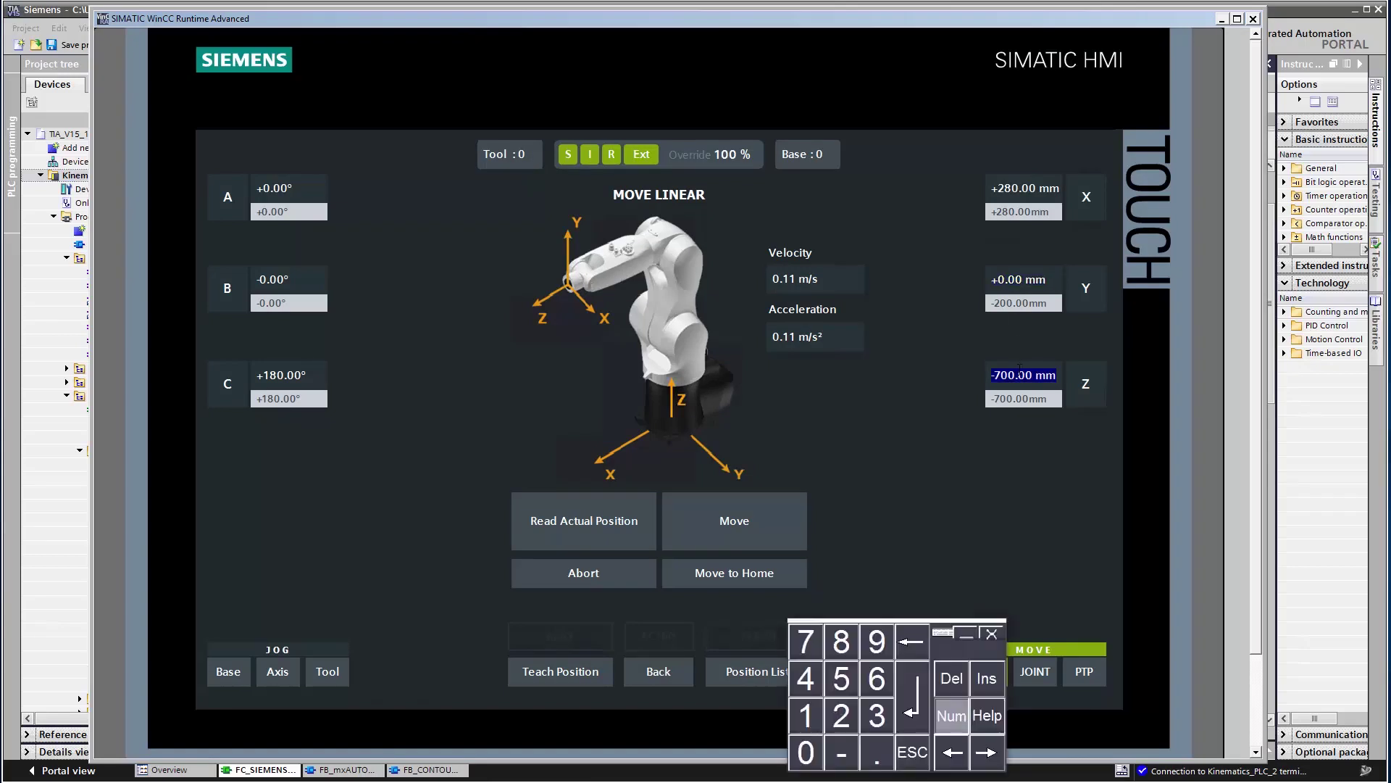
pyautogui.press('Return')
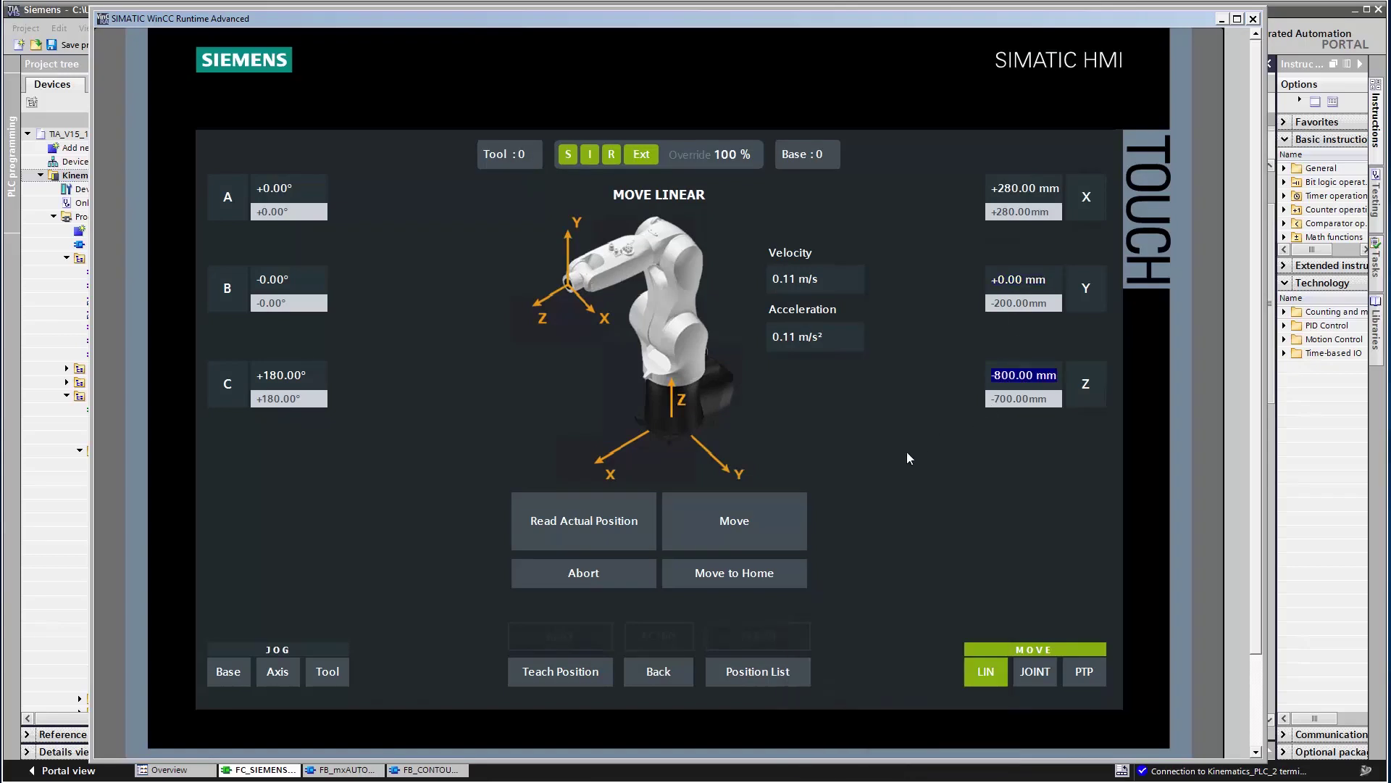
pyautogui.click(795, 503)
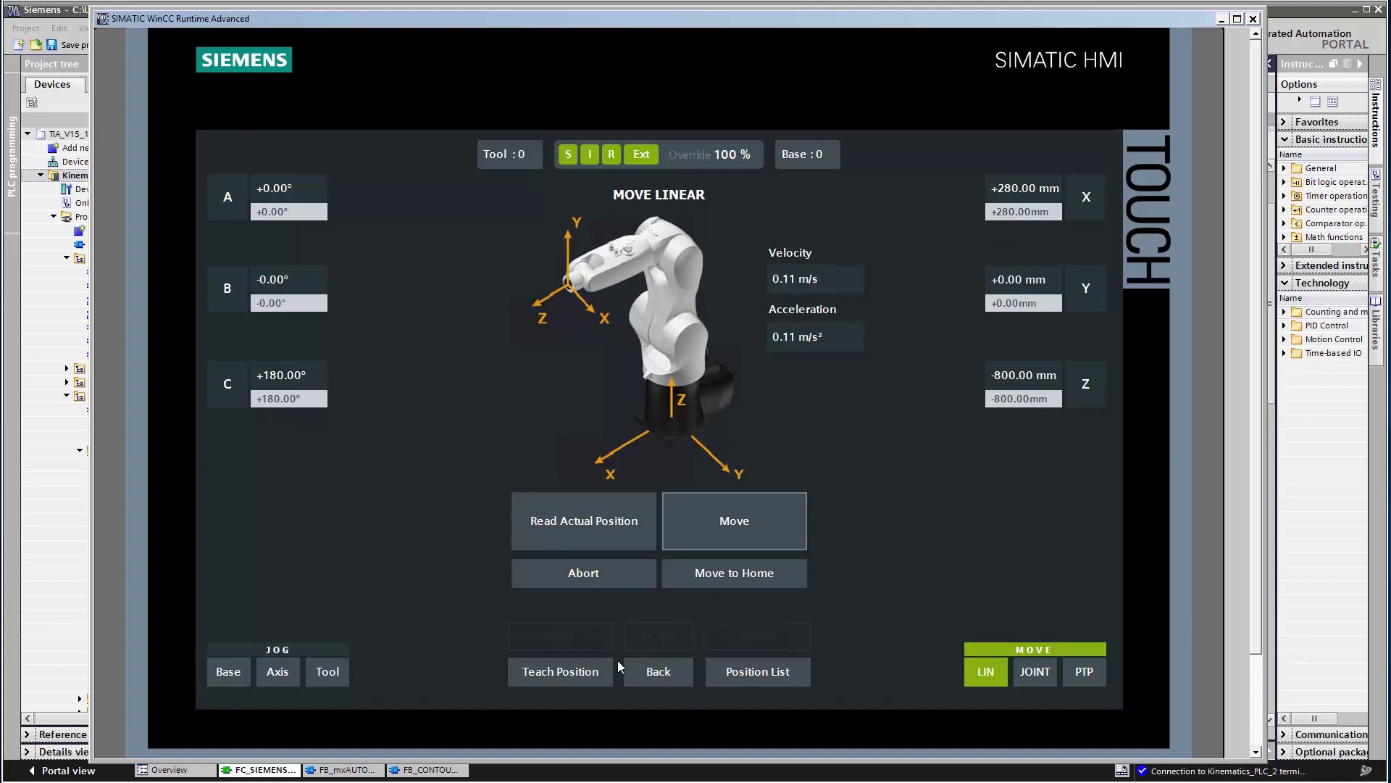
# Step: Teach the new pose as point 3 named P2 and show the Position List
pyautogui.click(598, 673)
pyautogui.click(746, 278)
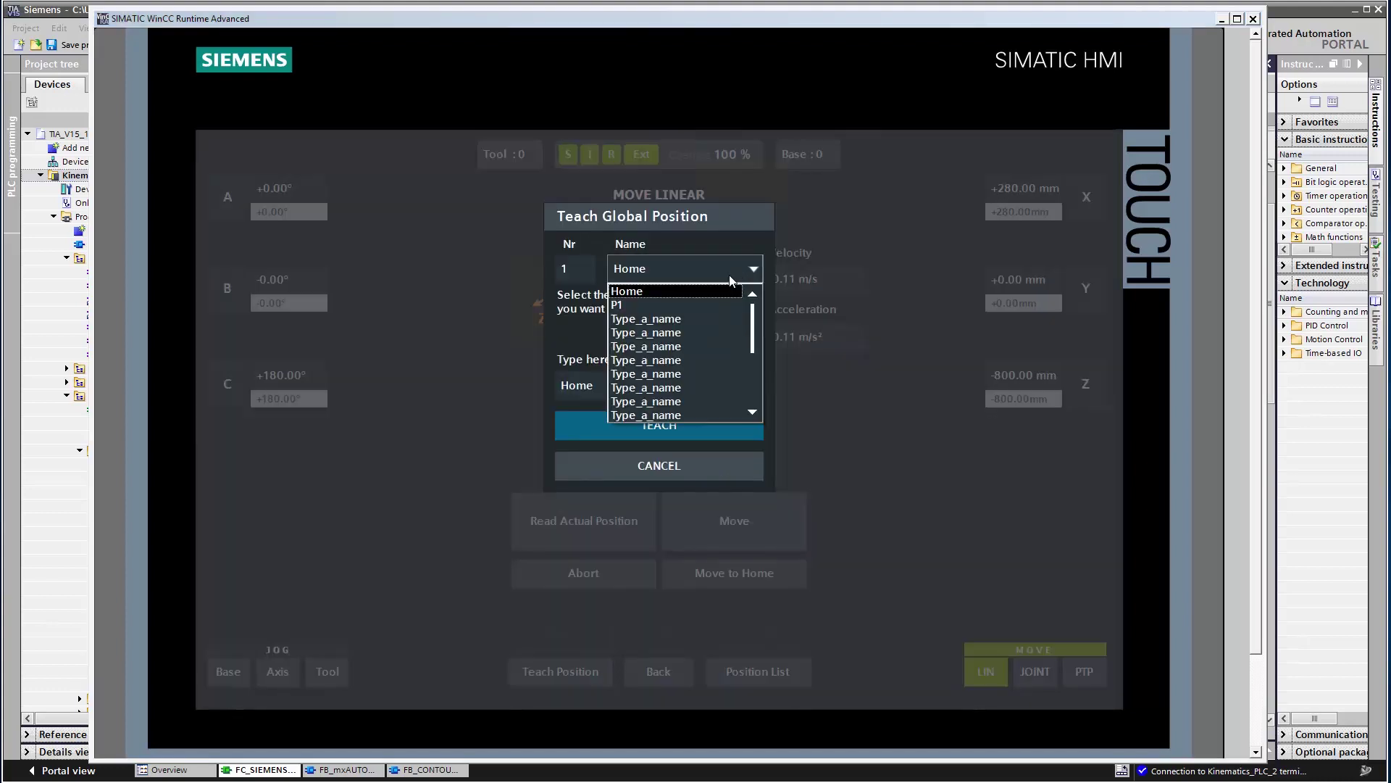
pyautogui.click(674, 316)
pyautogui.click(654, 376)
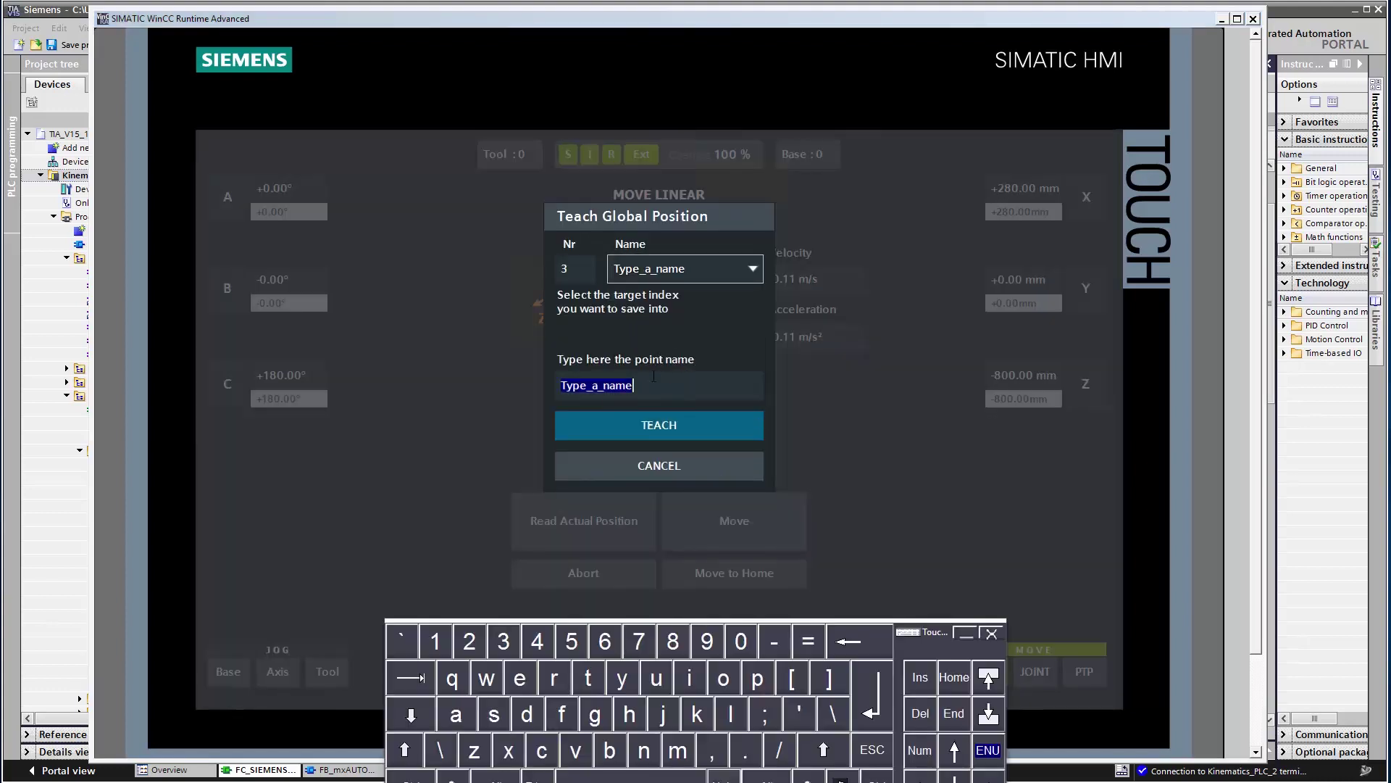
pyautogui.write('P2')
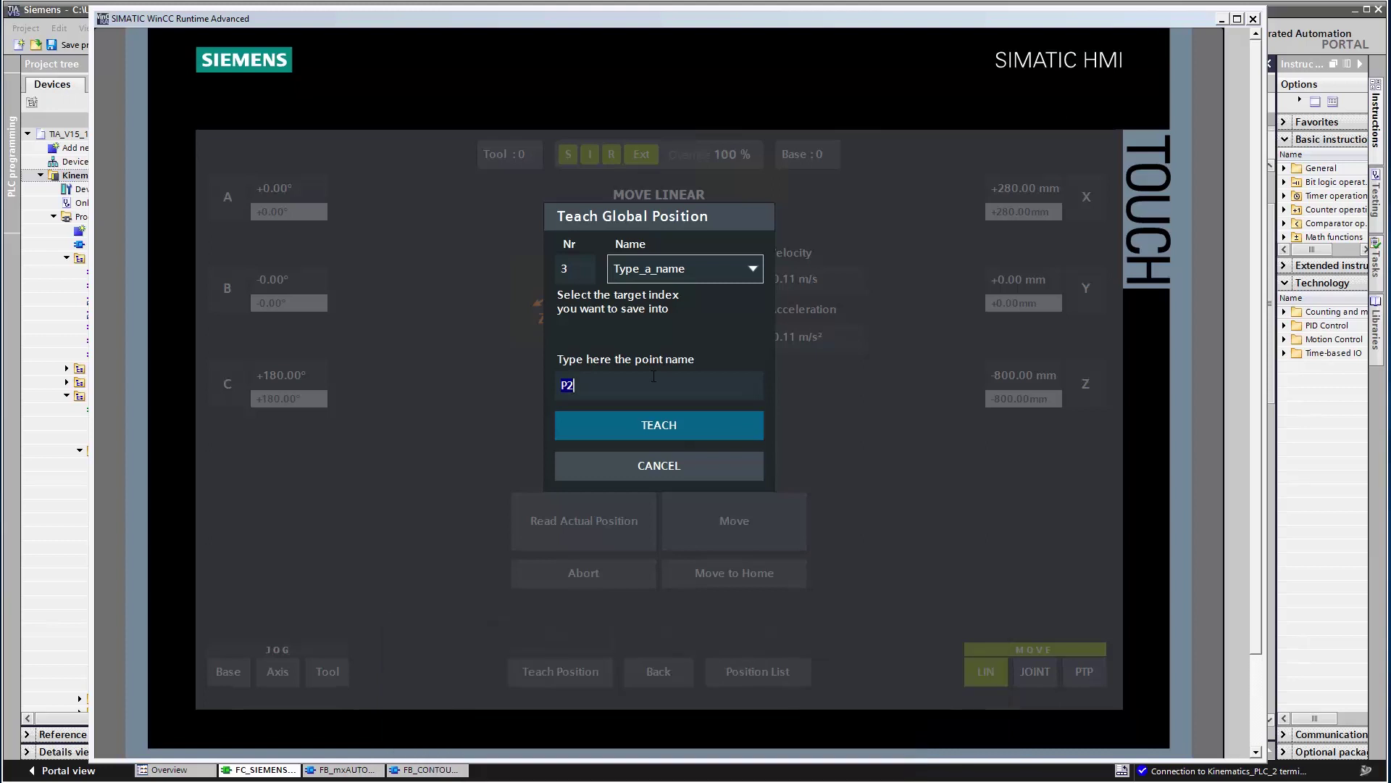
pyautogui.click(661, 424)
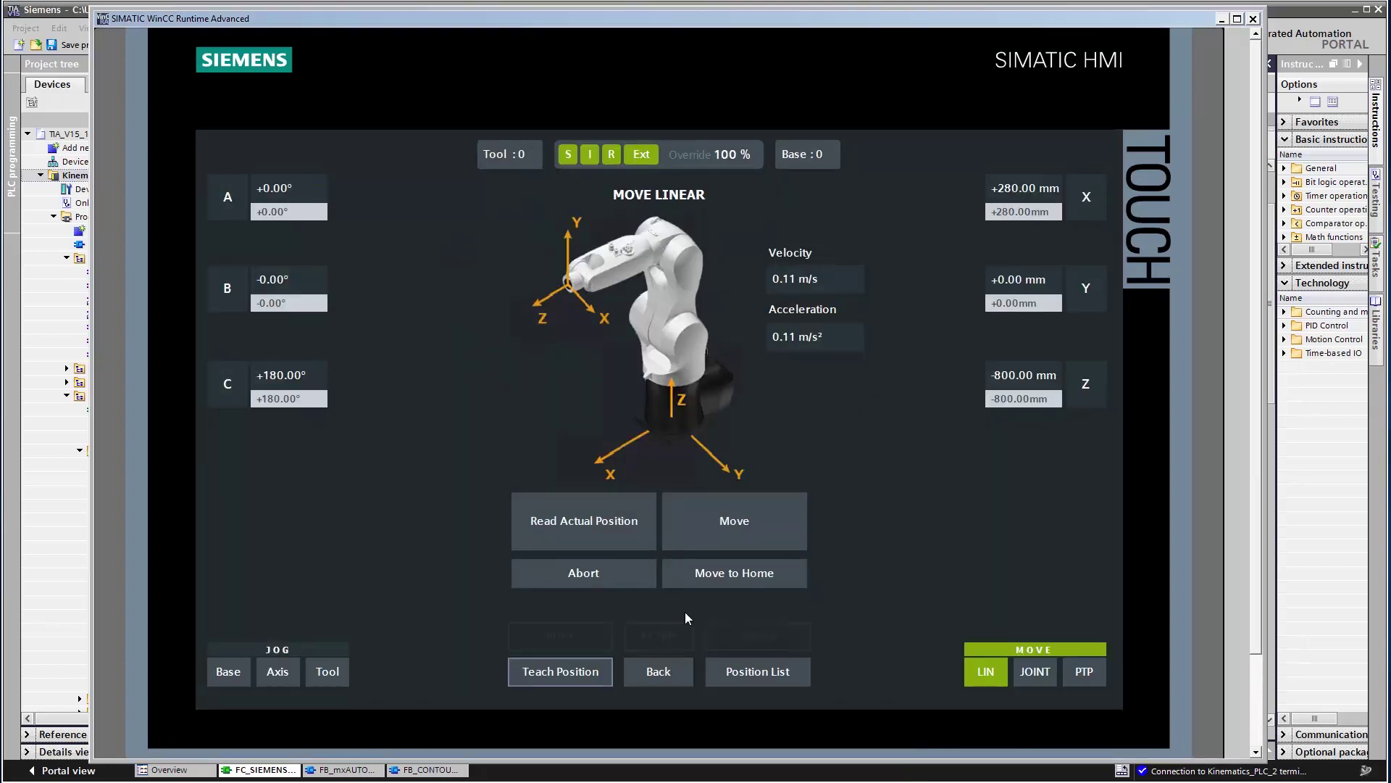
pyautogui.click(758, 674)
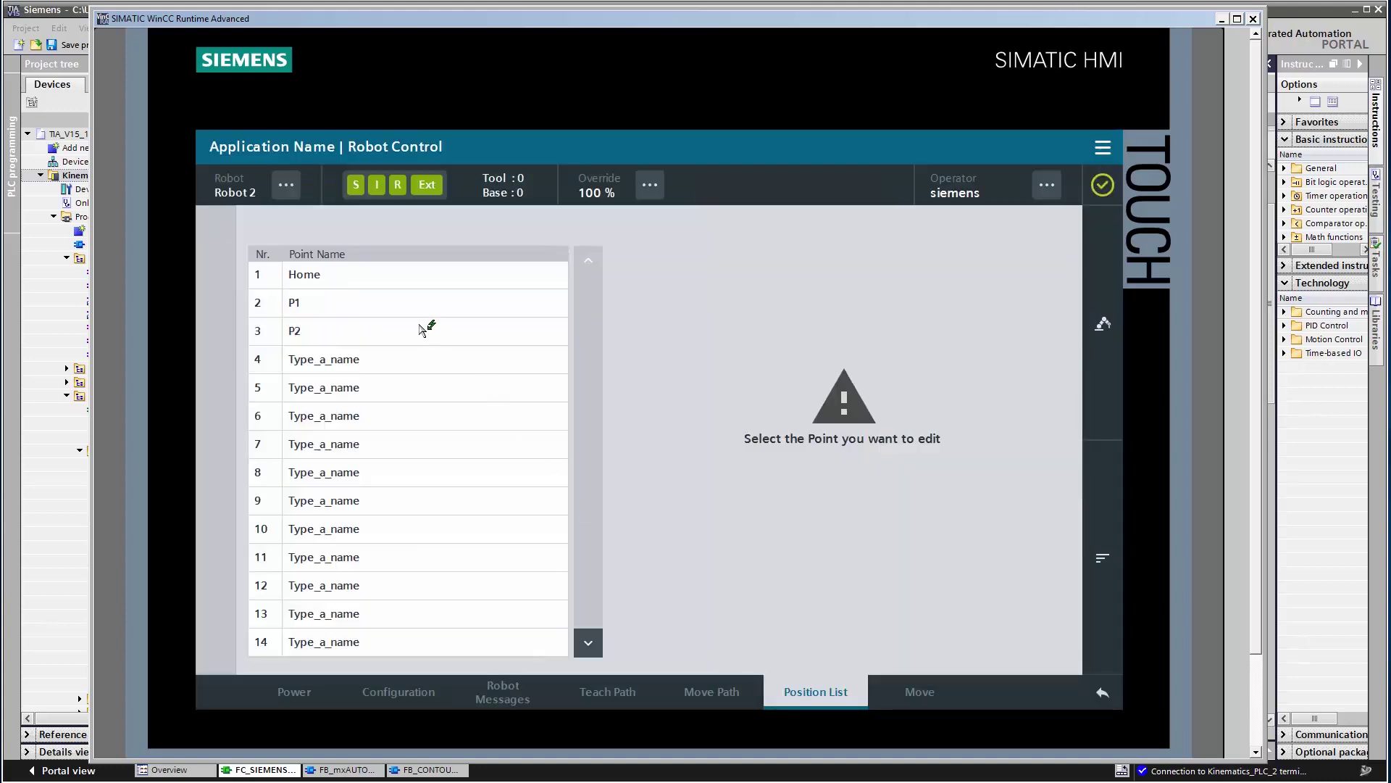
# Step: Open the Home, P1 and P2 rows in the Position List to check each stored point
pyautogui.click(405, 279)
pyautogui.click(405, 305)
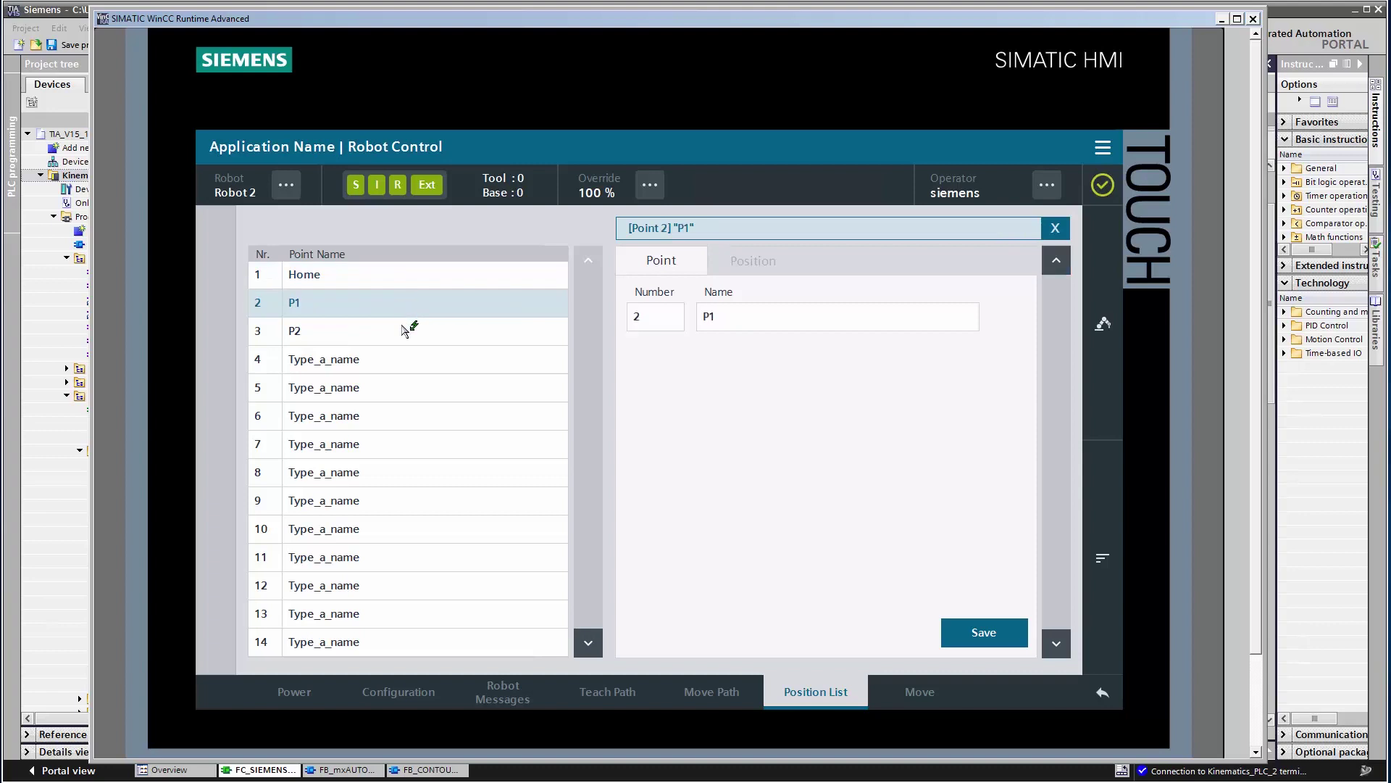
pyautogui.click(405, 330)
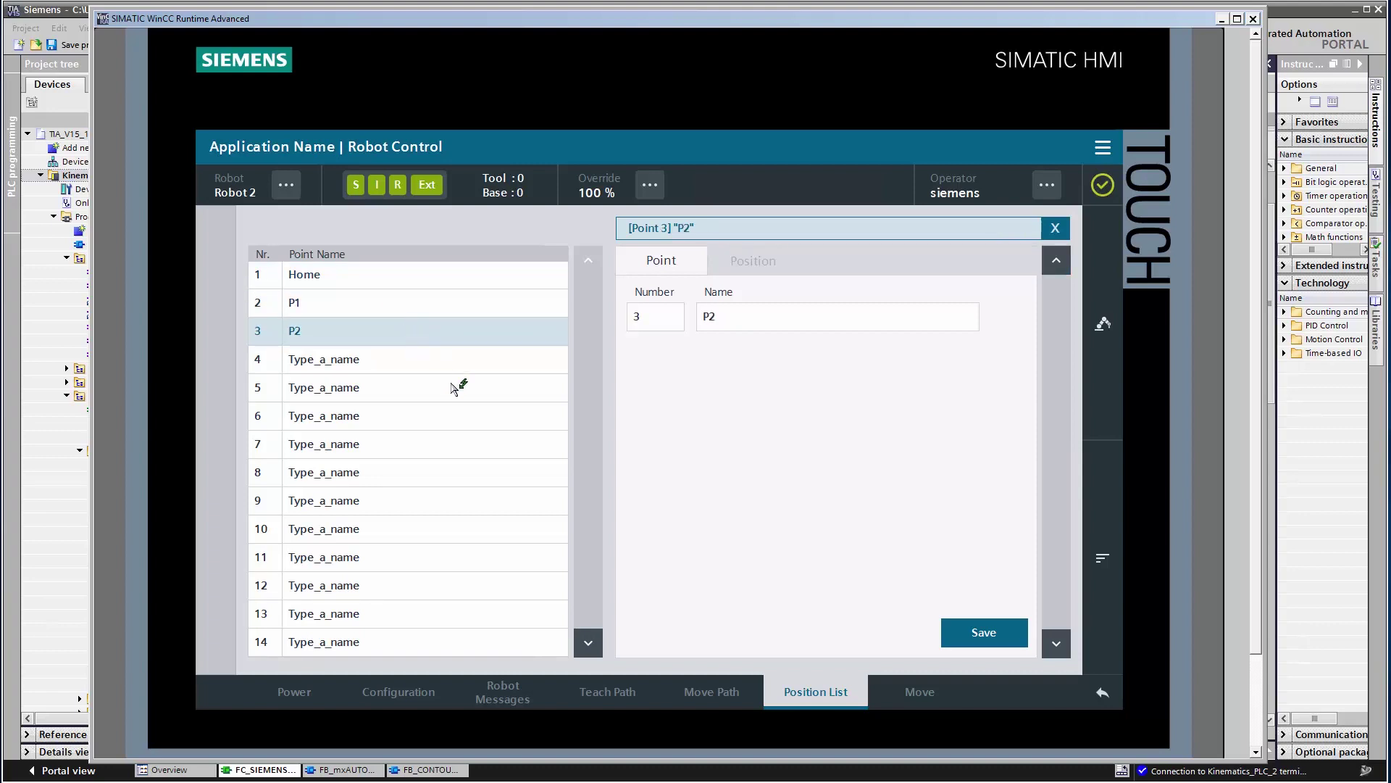
# Step: In Teach Path, select path 1 and rename it to Path1 using Rename Path
pyautogui.click(598, 694)
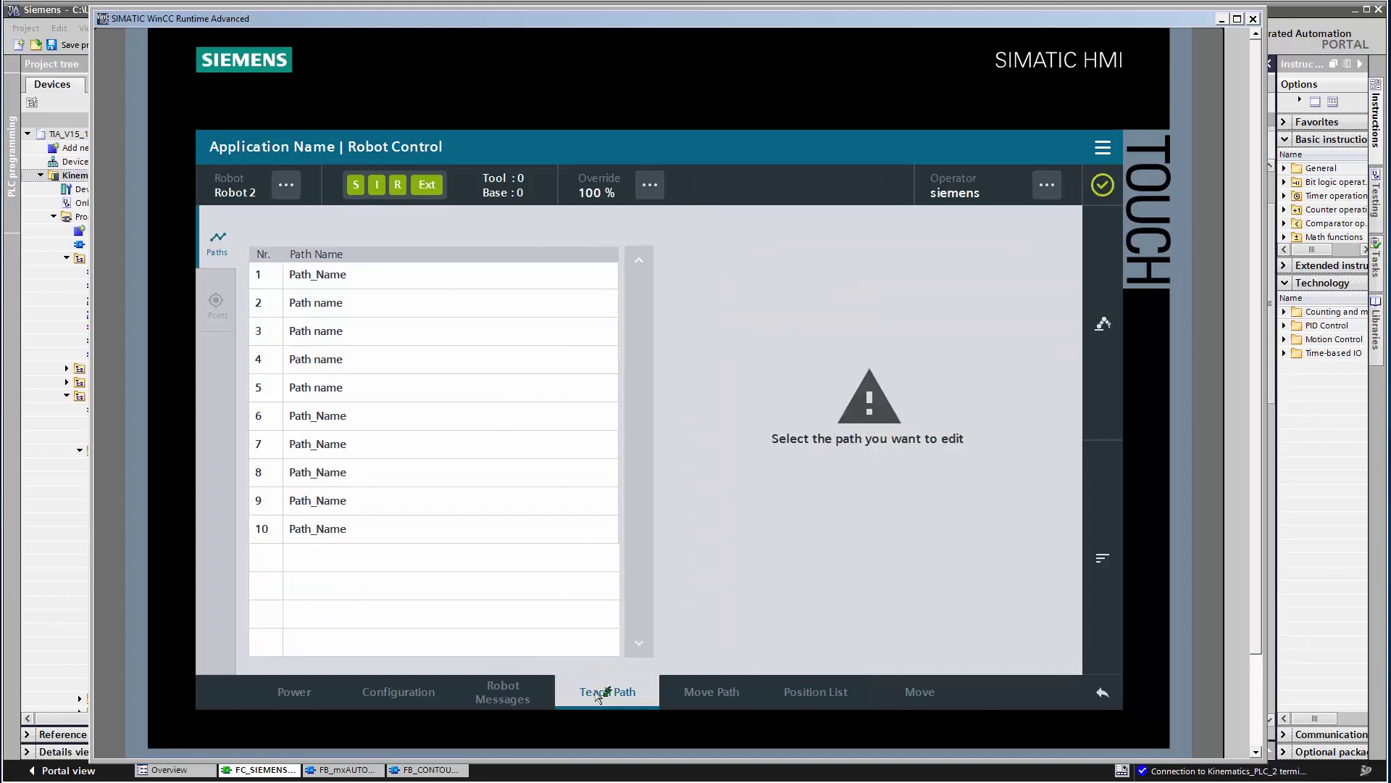
pyautogui.click(490, 288)
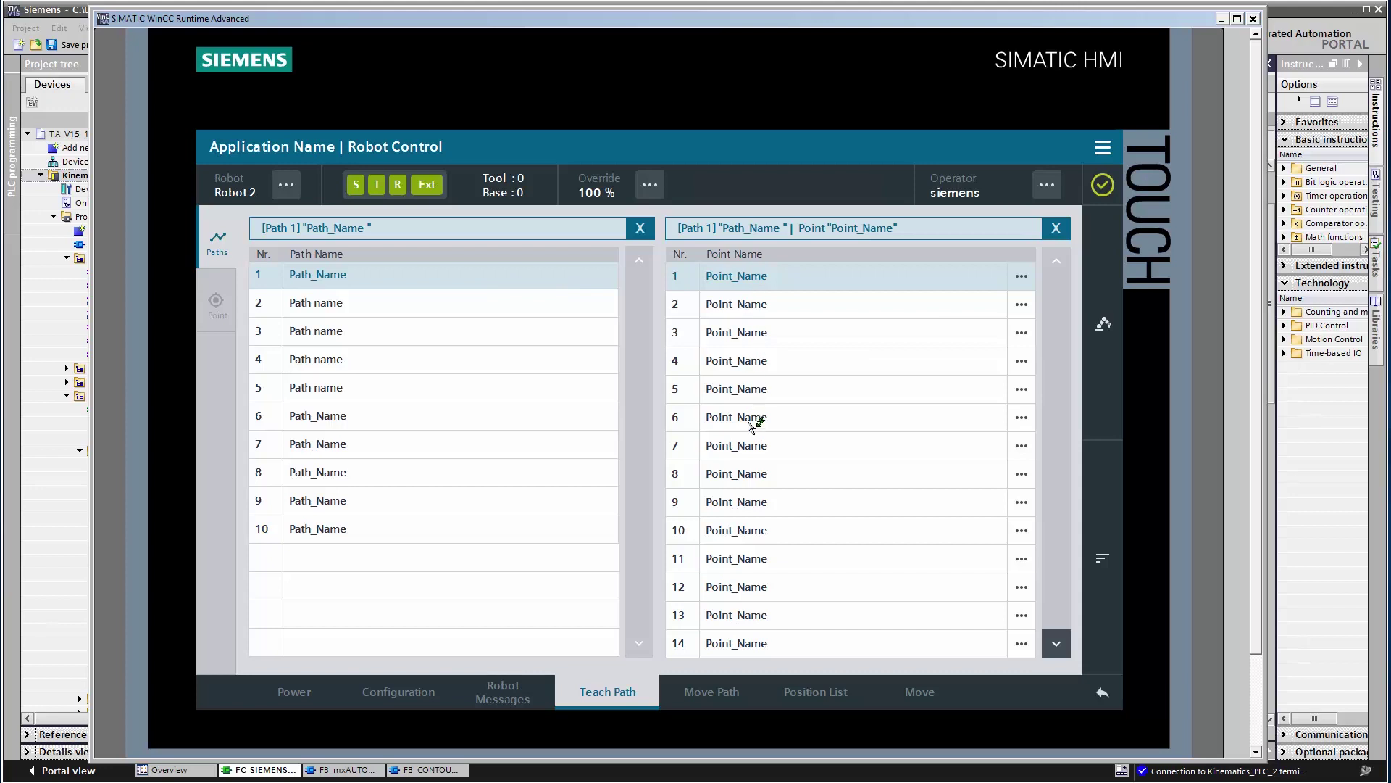
pyautogui.click(1103, 458)
pyautogui.click(1015, 327)
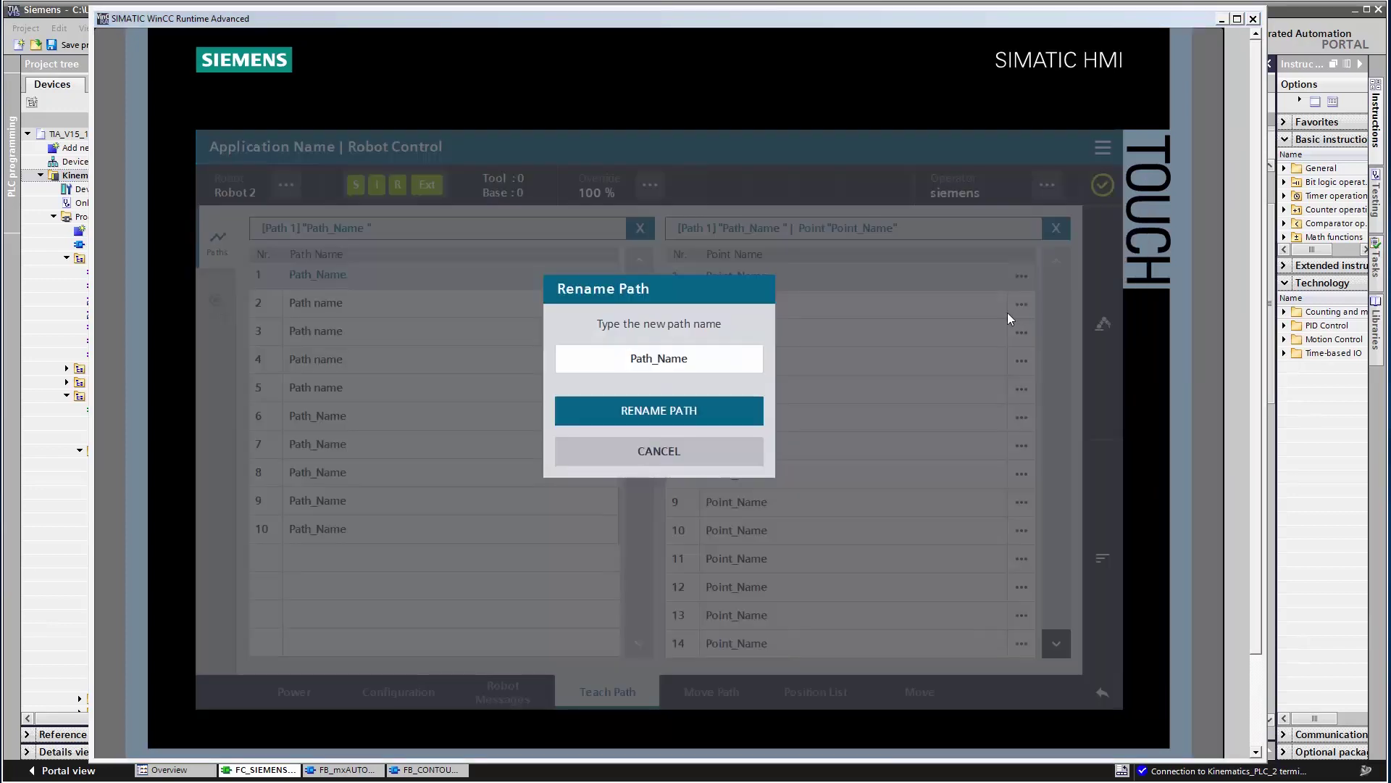
pyautogui.click(706, 357)
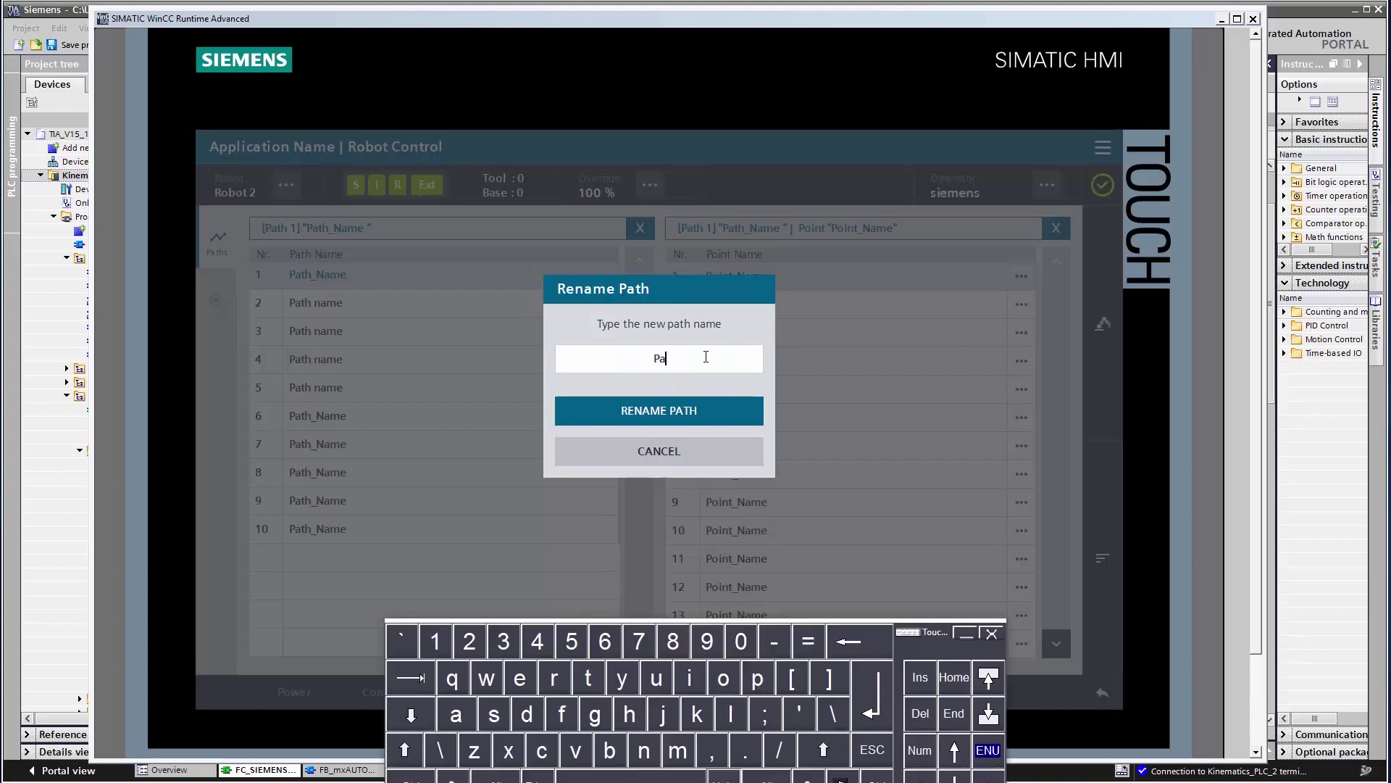
pyautogui.write('Path1')
pyautogui.press('Return')
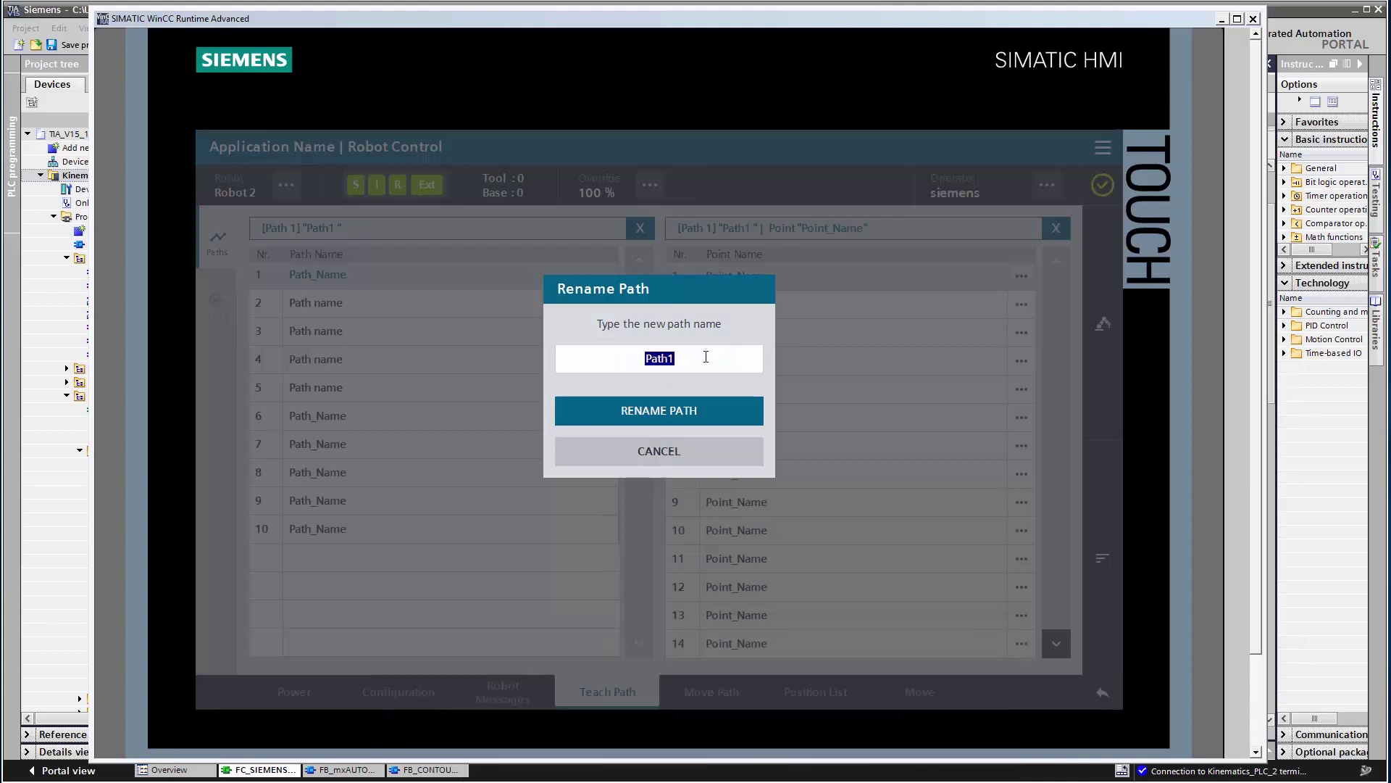
pyautogui.click(676, 407)
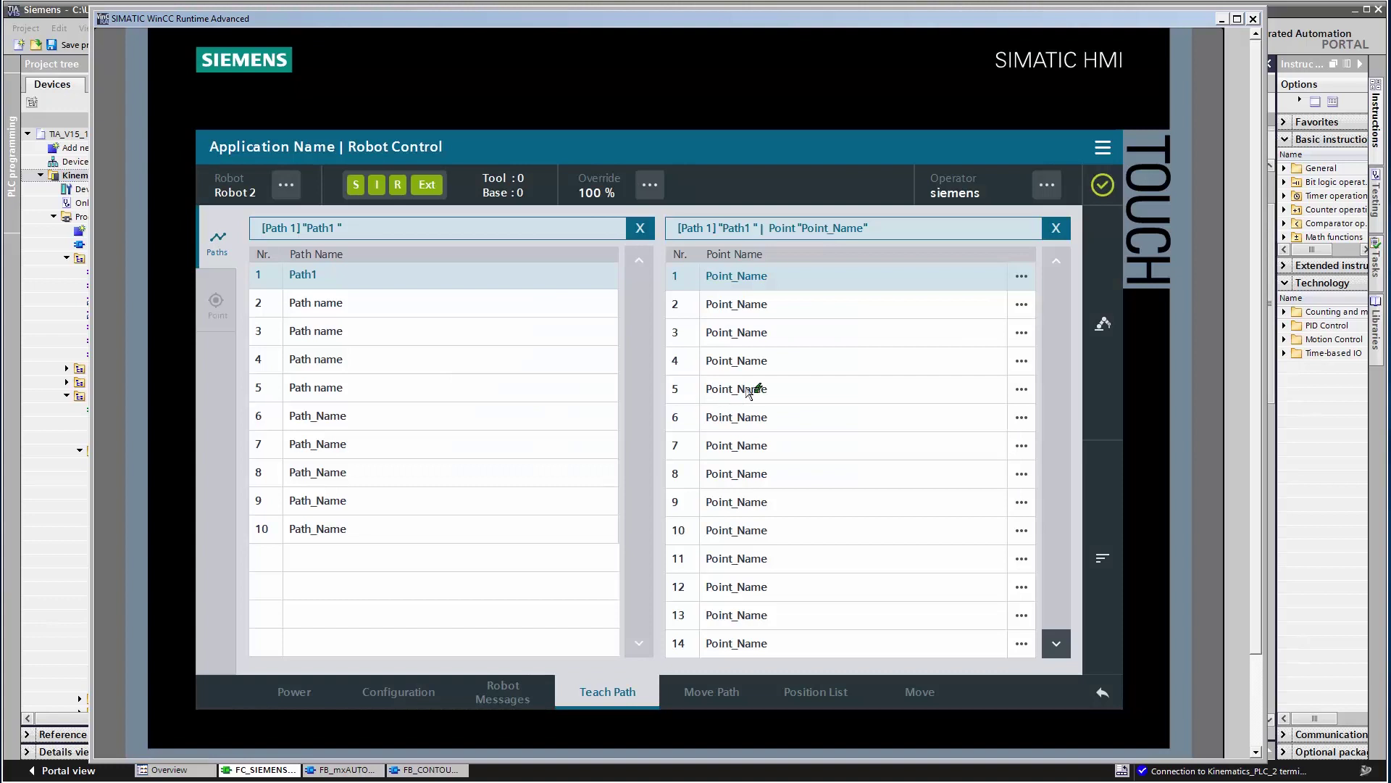
# Step: Copy global points Home and P1 into Path1 as its first and second points
pyautogui.click(1093, 460)
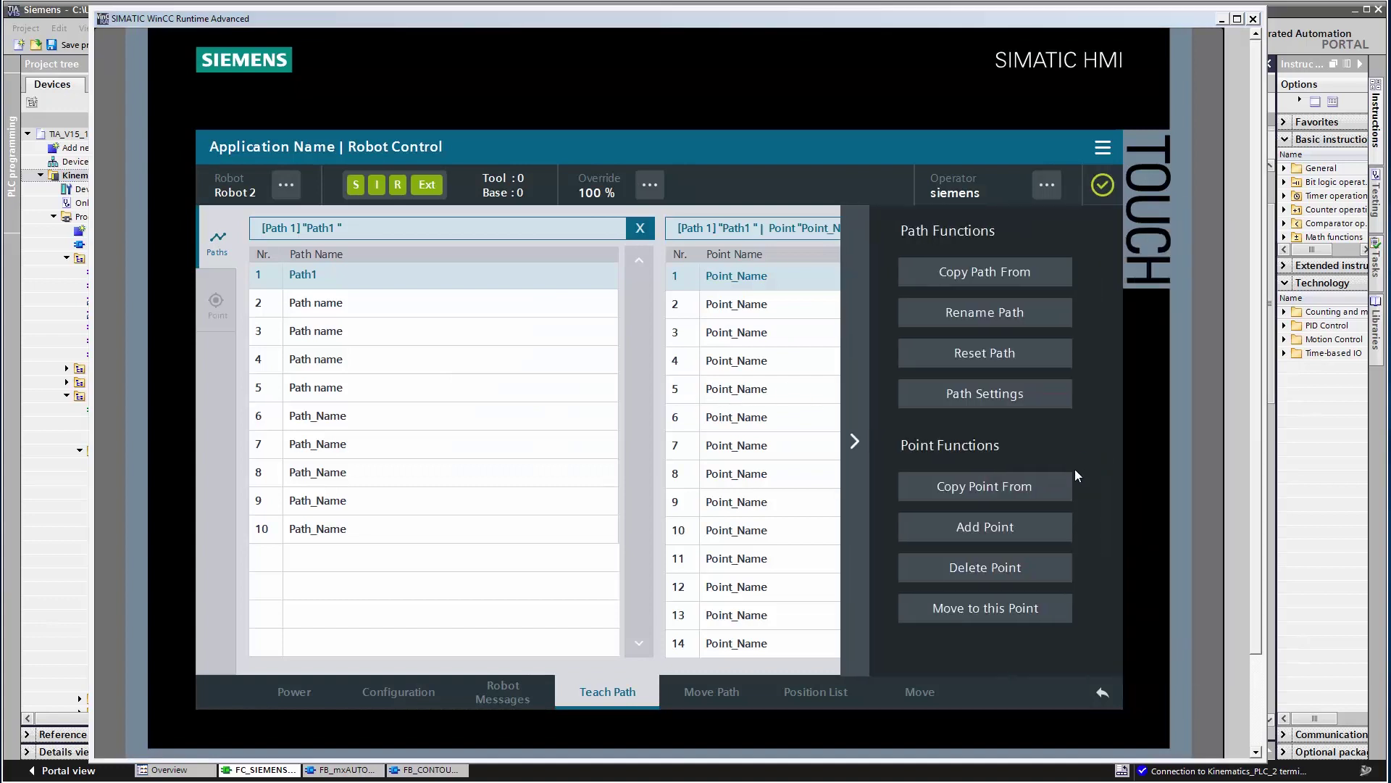
pyautogui.click(987, 493)
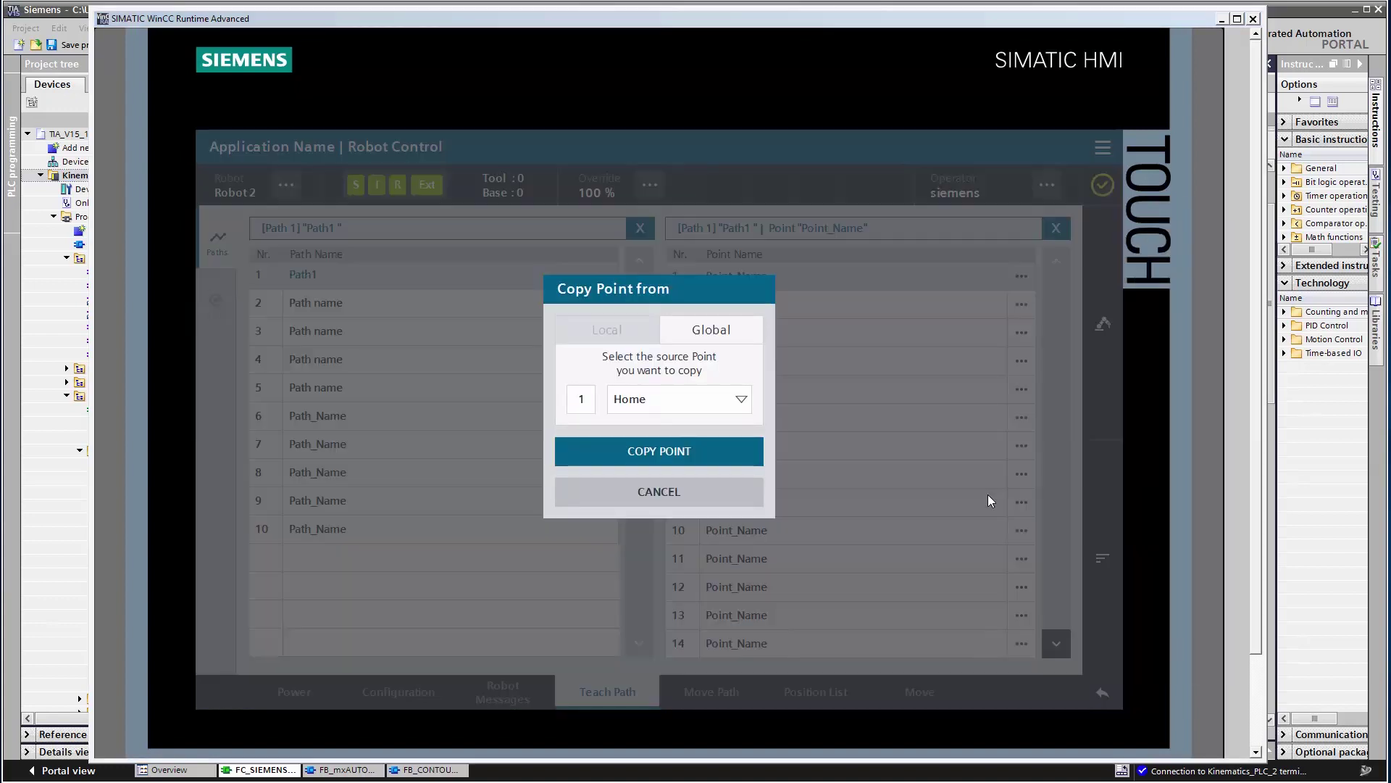
pyautogui.click(696, 402)
pyautogui.click(678, 427)
pyautogui.click(679, 452)
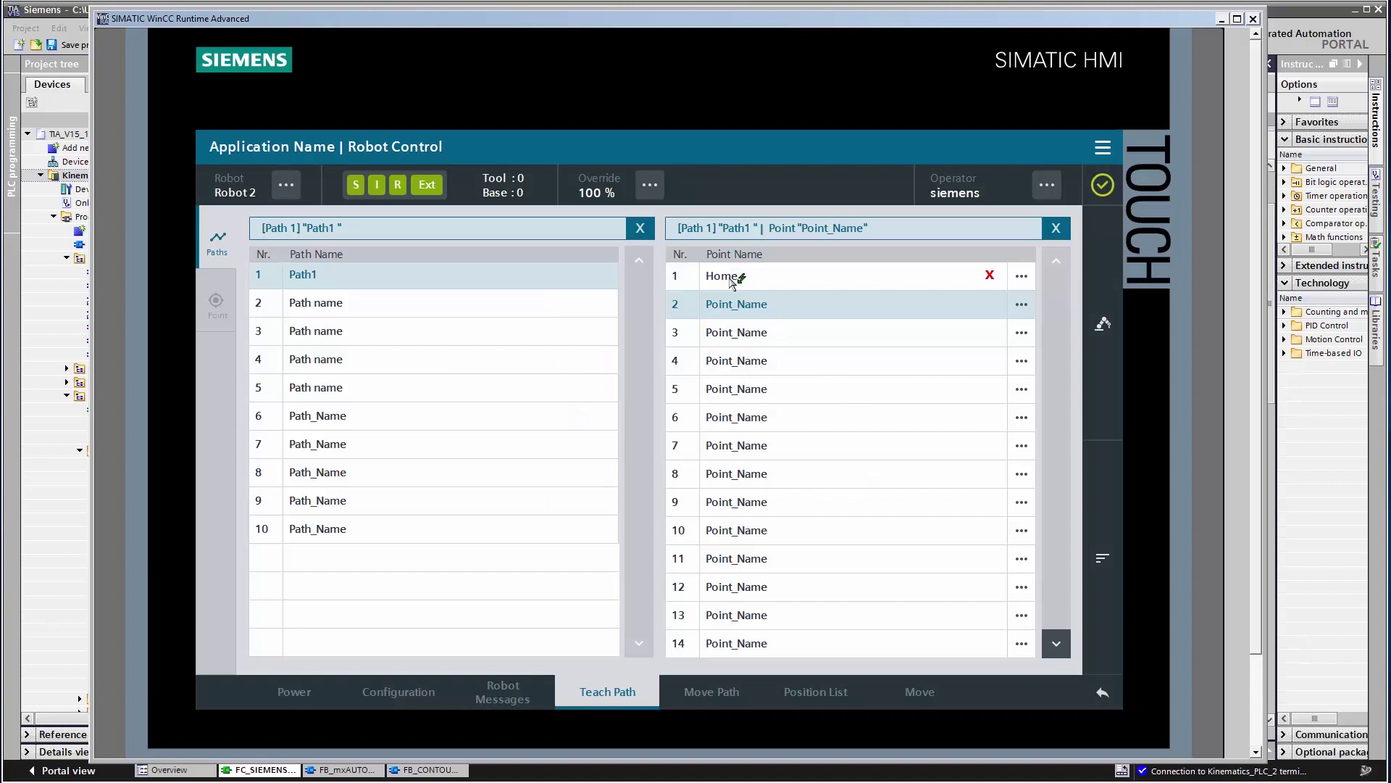
pyautogui.click(1106, 501)
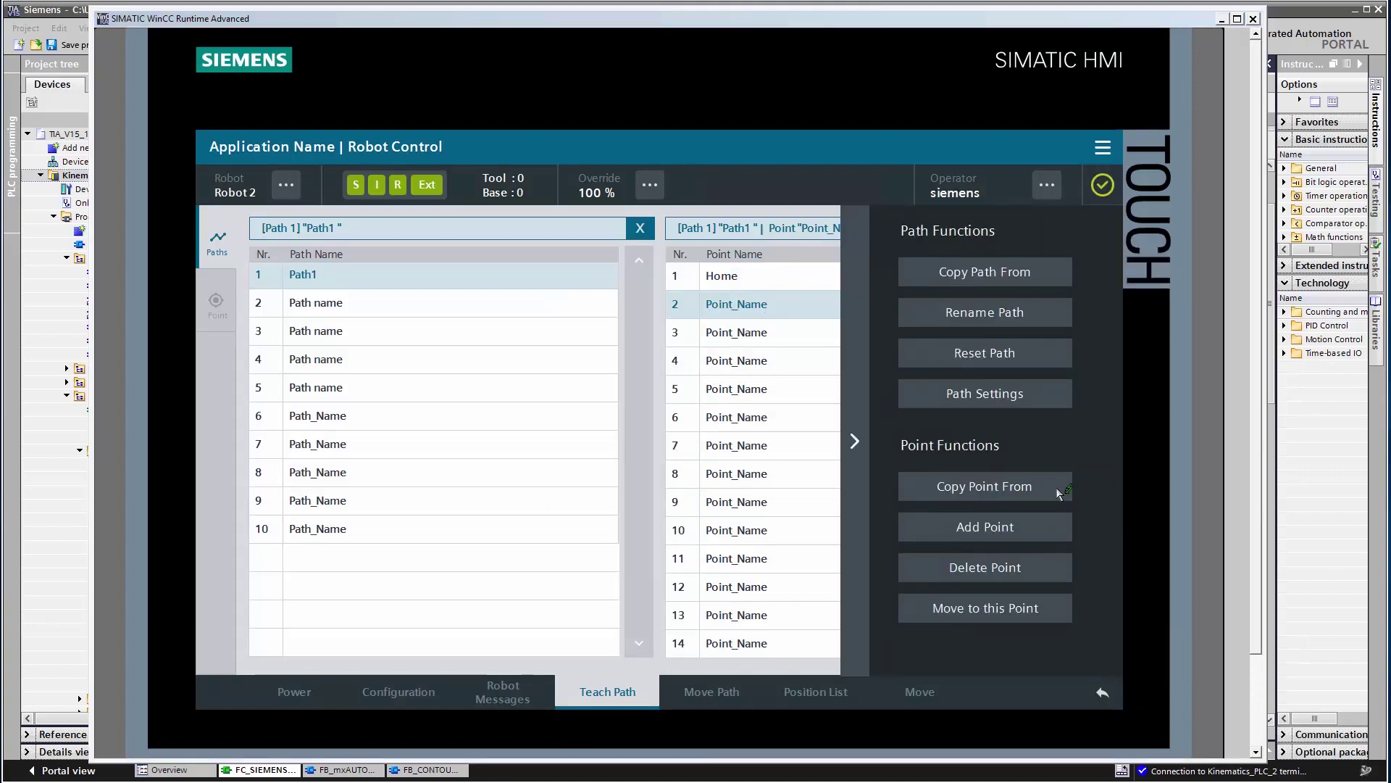
pyautogui.click(971, 485)
pyautogui.click(687, 404)
pyautogui.click(661, 435)
pyautogui.click(663, 450)
# Step: Copy global points P2 and Home into Path1 as its third and fourth points
pyautogui.click(1099, 510)
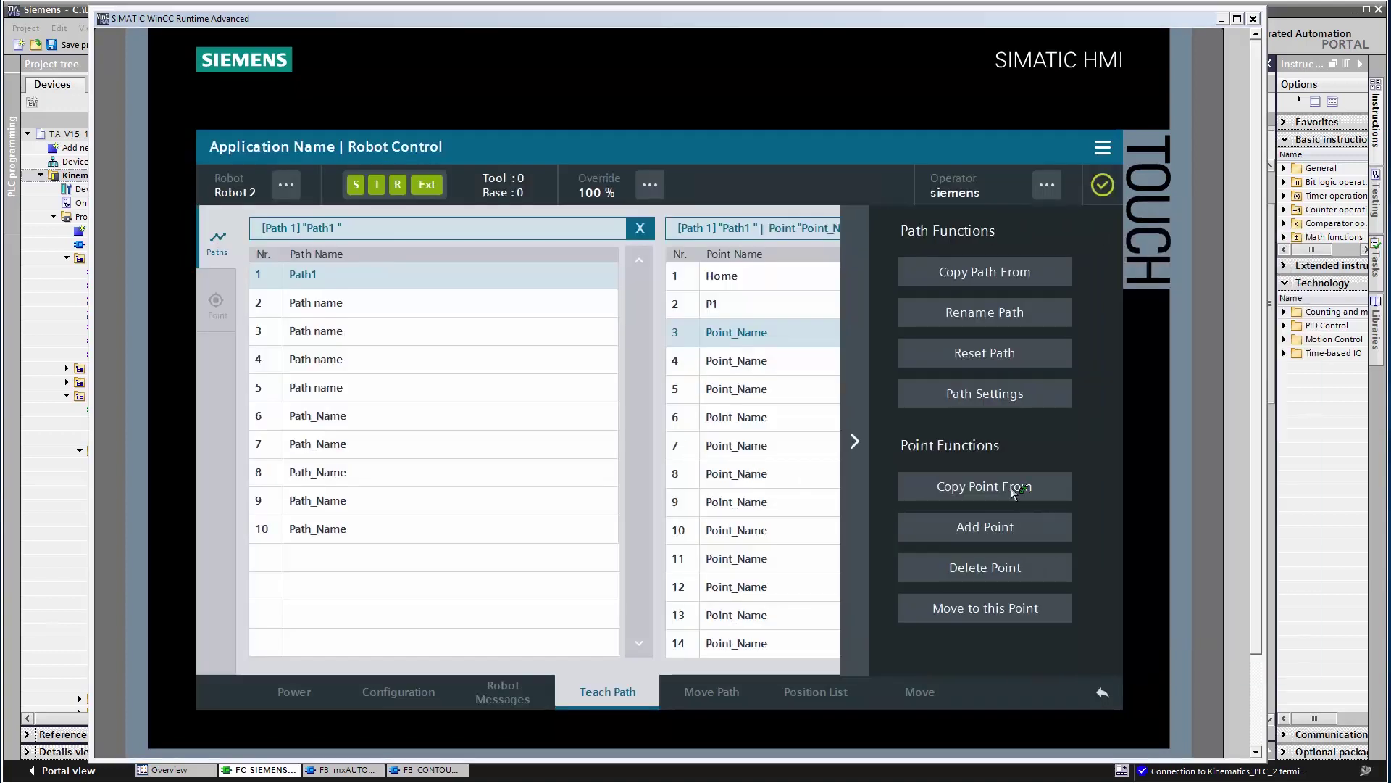
pyautogui.click(1011, 488)
pyautogui.click(695, 406)
pyautogui.click(663, 449)
pyautogui.click(663, 450)
pyautogui.click(1087, 535)
pyautogui.click(974, 489)
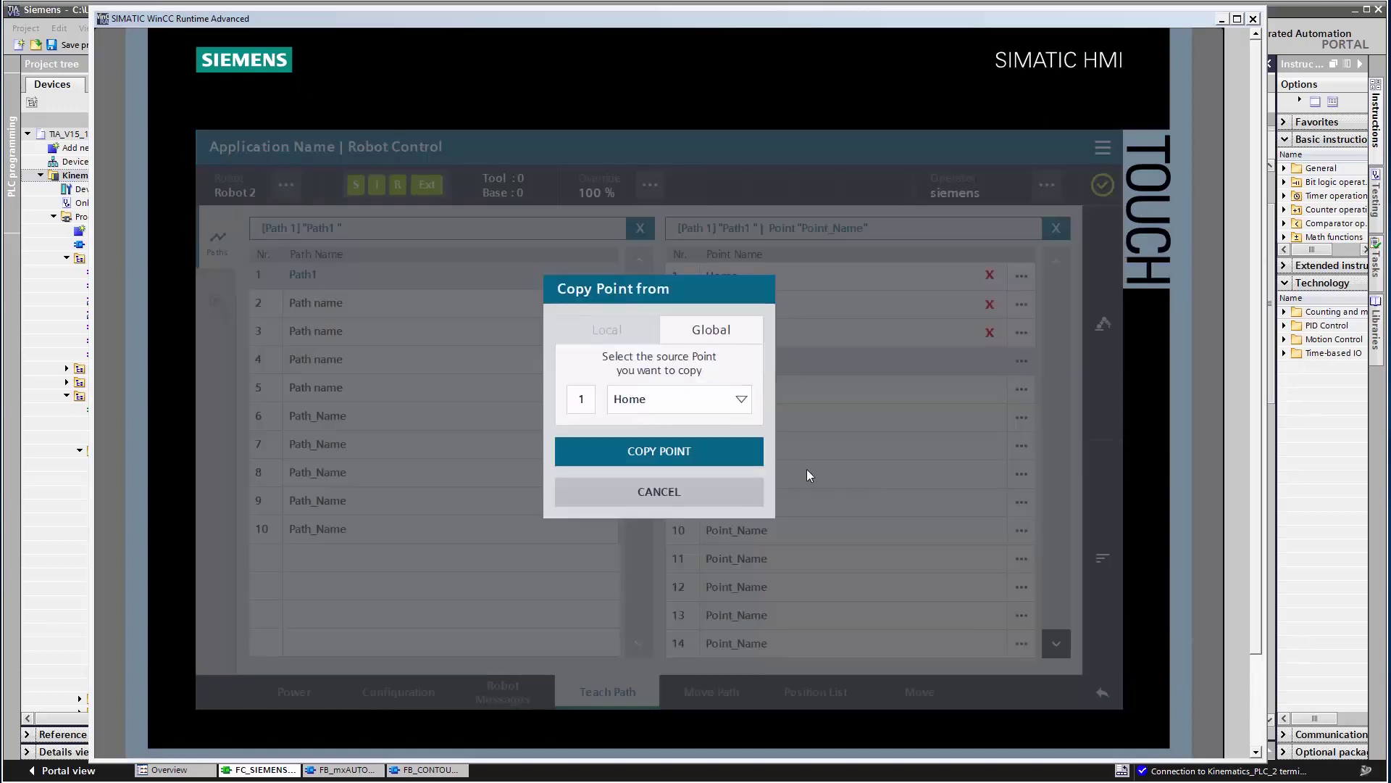
pyautogui.click(716, 454)
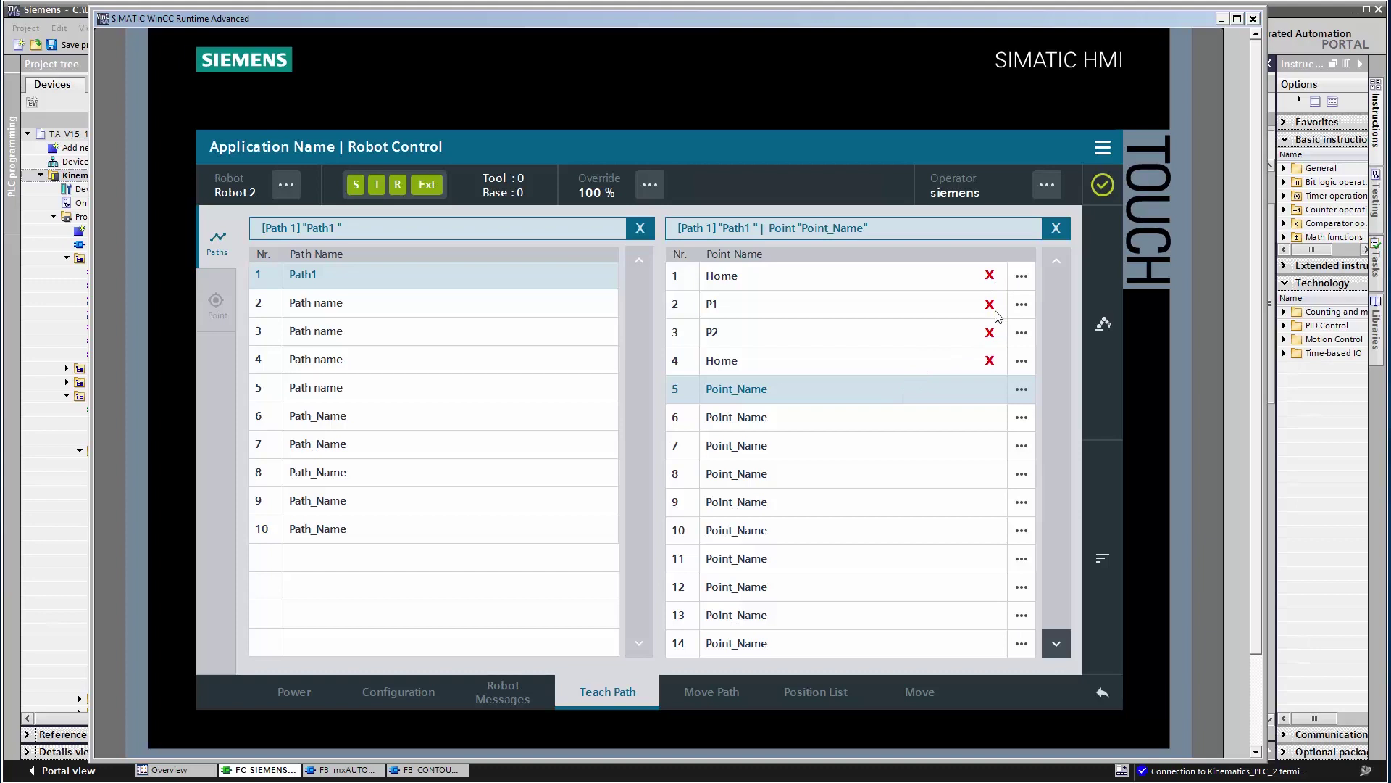
# Step: Set Path1's first point Home to a LIN move and save its parameters
pyautogui.click(1020, 278)
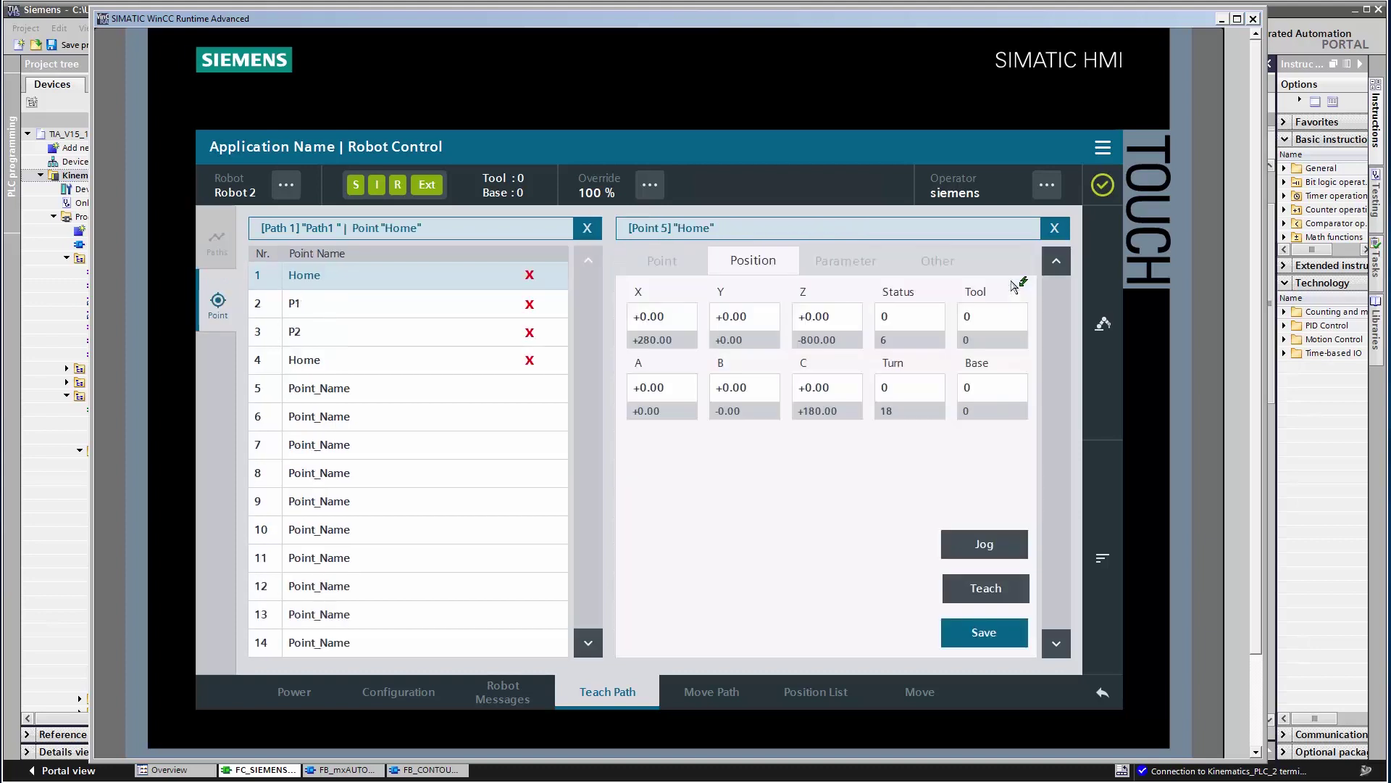
pyautogui.click(856, 265)
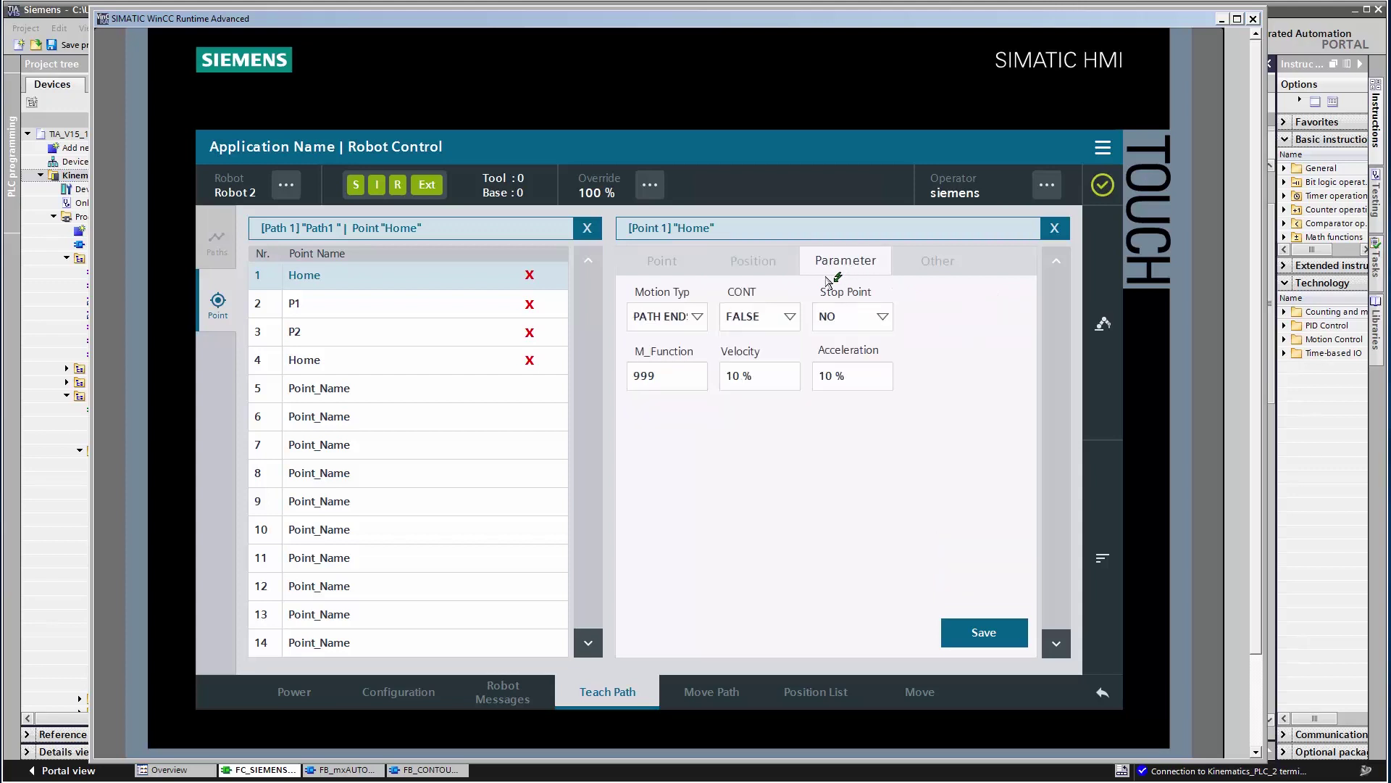
pyautogui.click(672, 327)
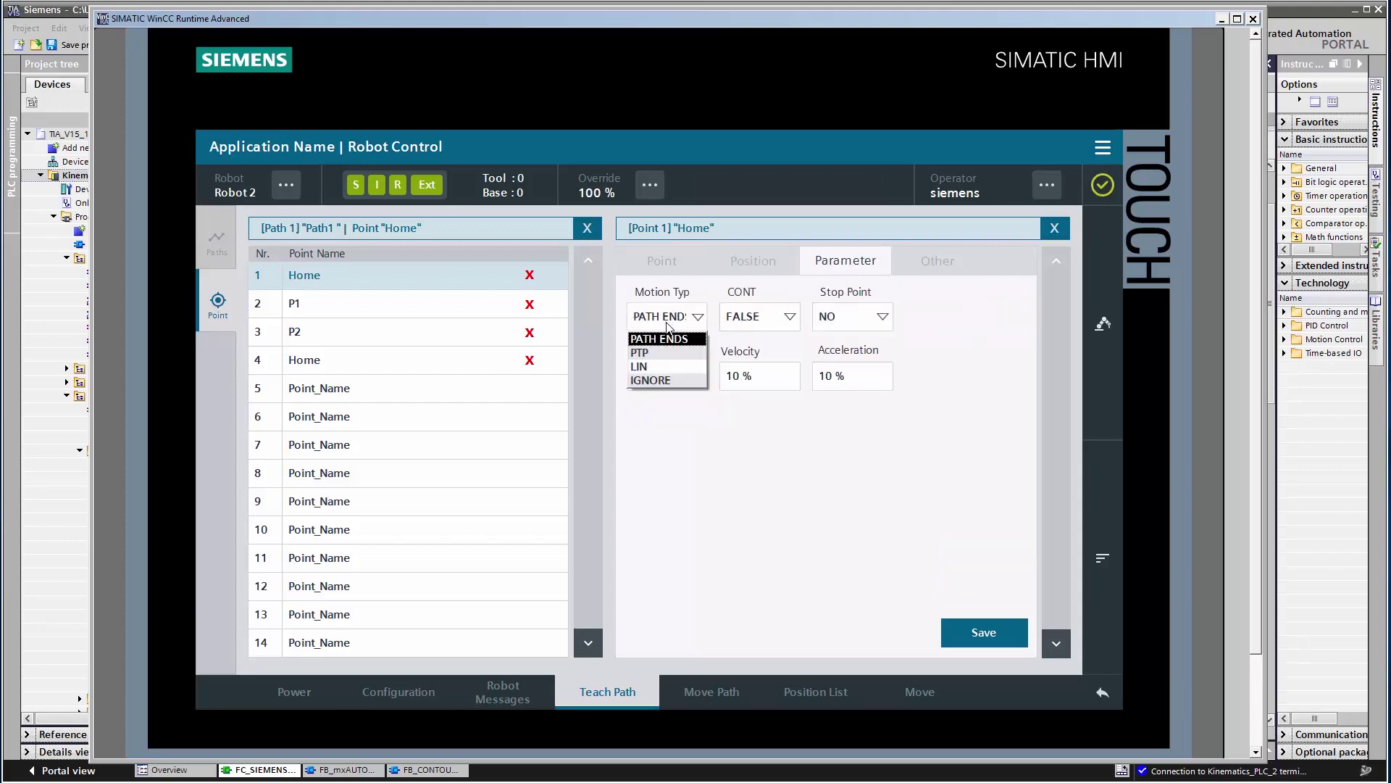
pyautogui.click(661, 363)
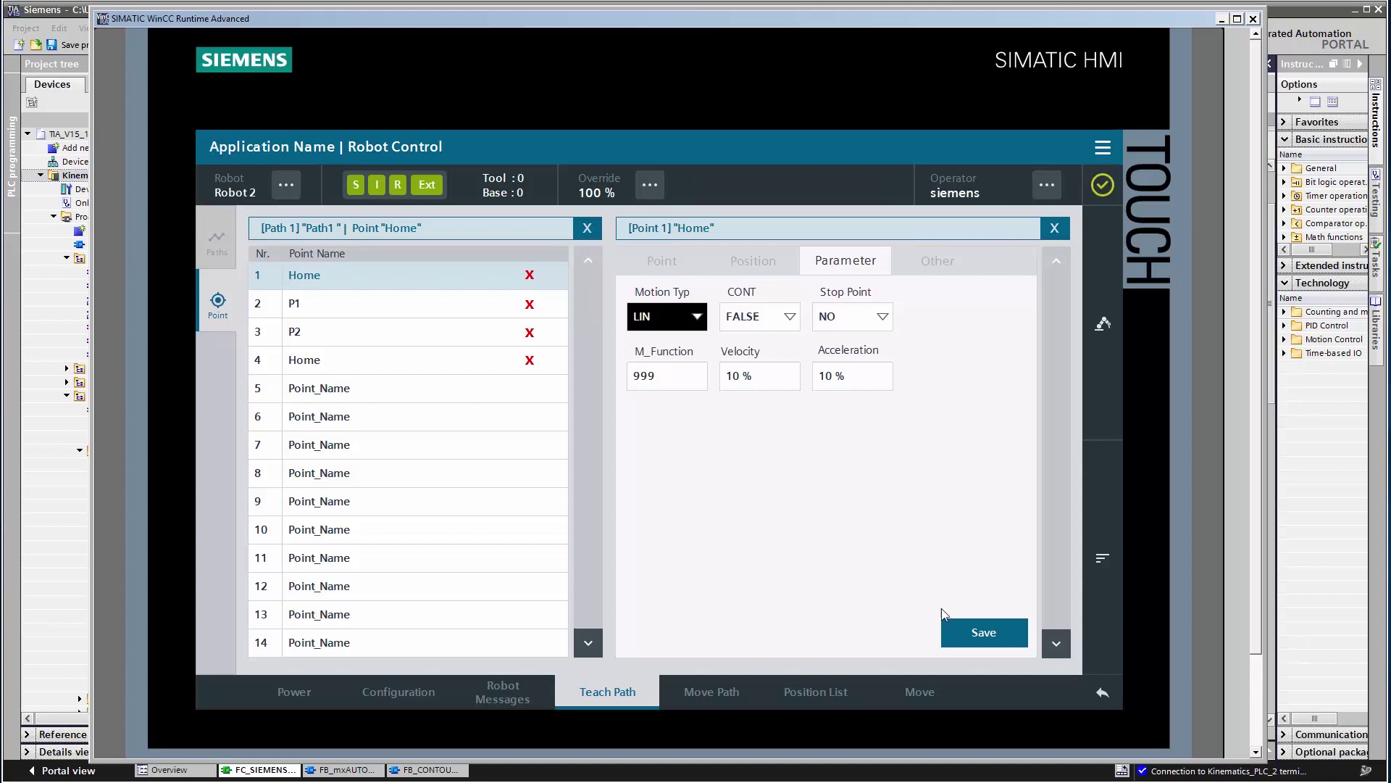
pyautogui.click(953, 636)
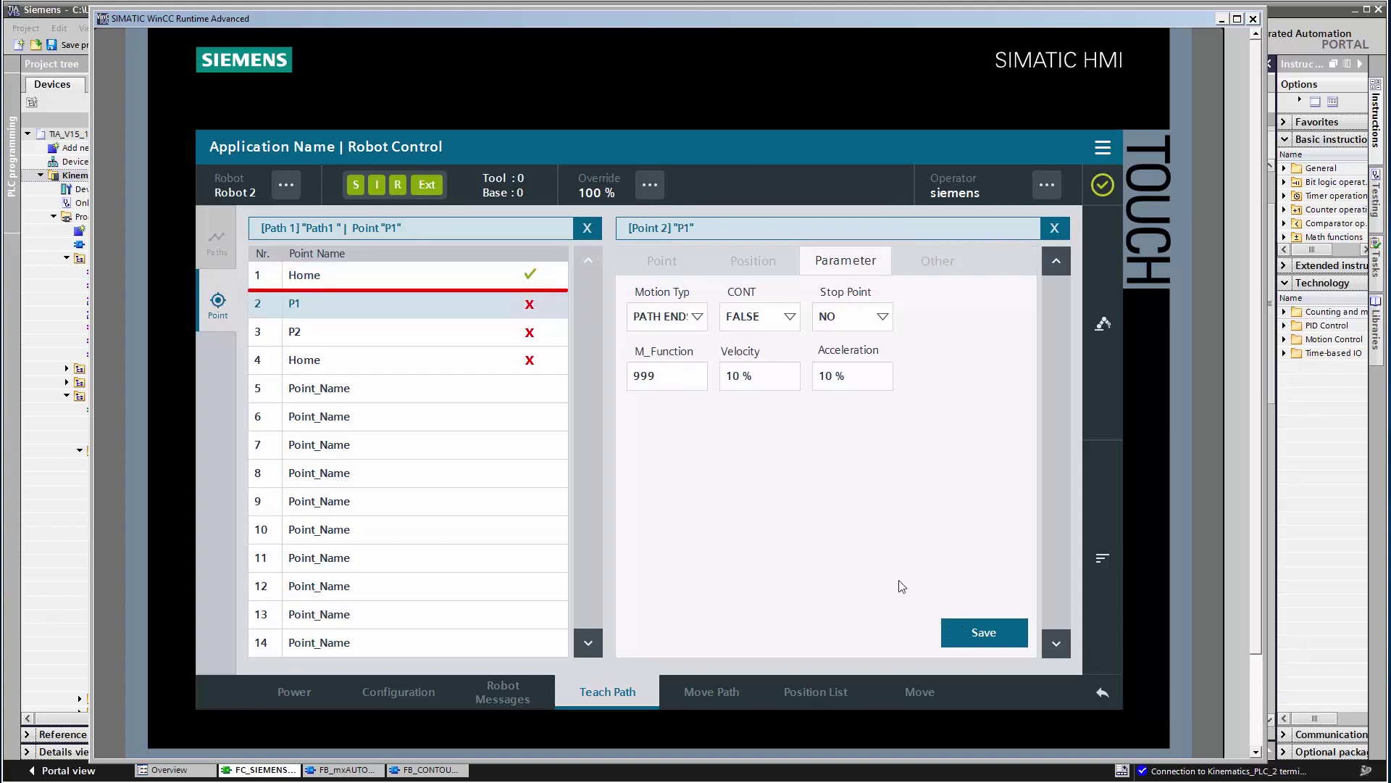
# Step: Set P1, P2 and the final Home to LIN moves, save each, then open Move Path
pyautogui.click(698, 318)
pyautogui.click(656, 367)
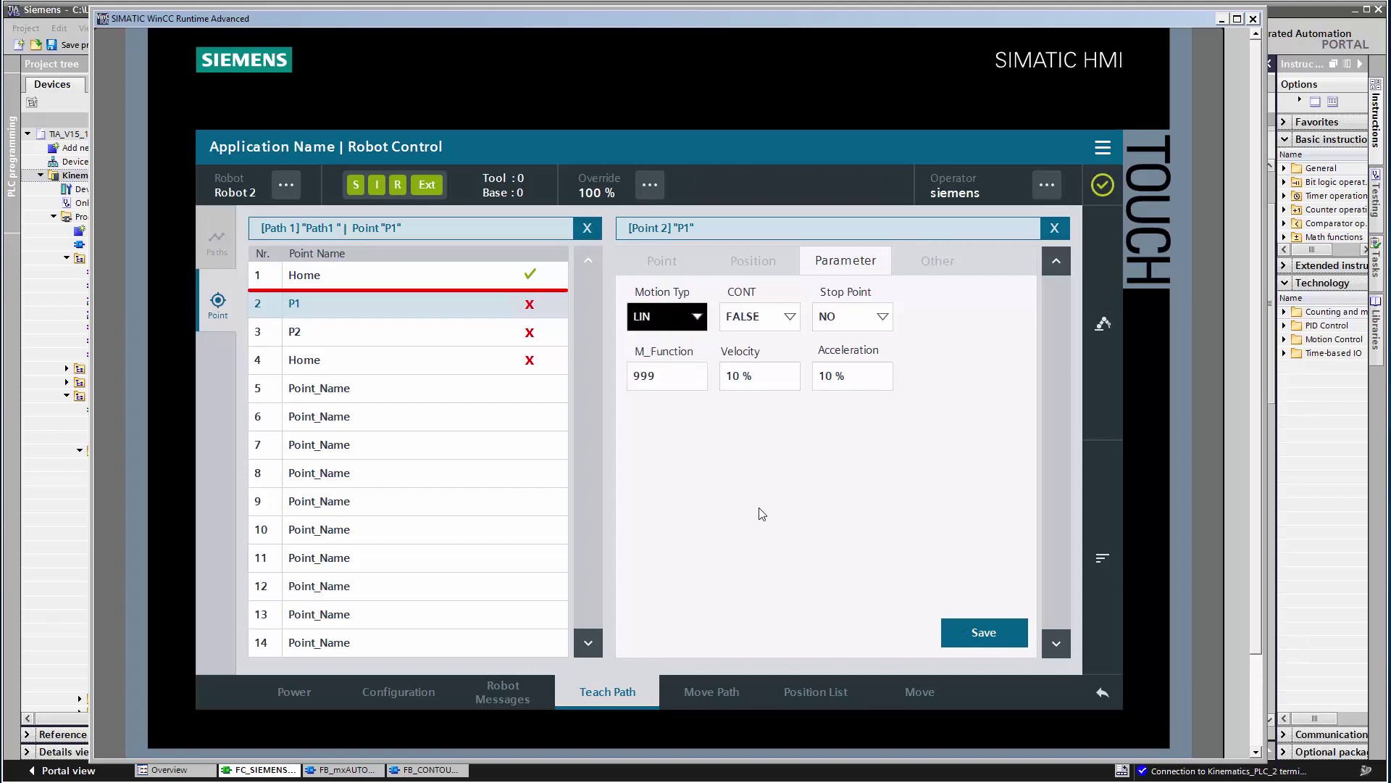
pyautogui.click(975, 634)
pyautogui.click(698, 319)
pyautogui.click(655, 351)
pyautogui.click(974, 632)
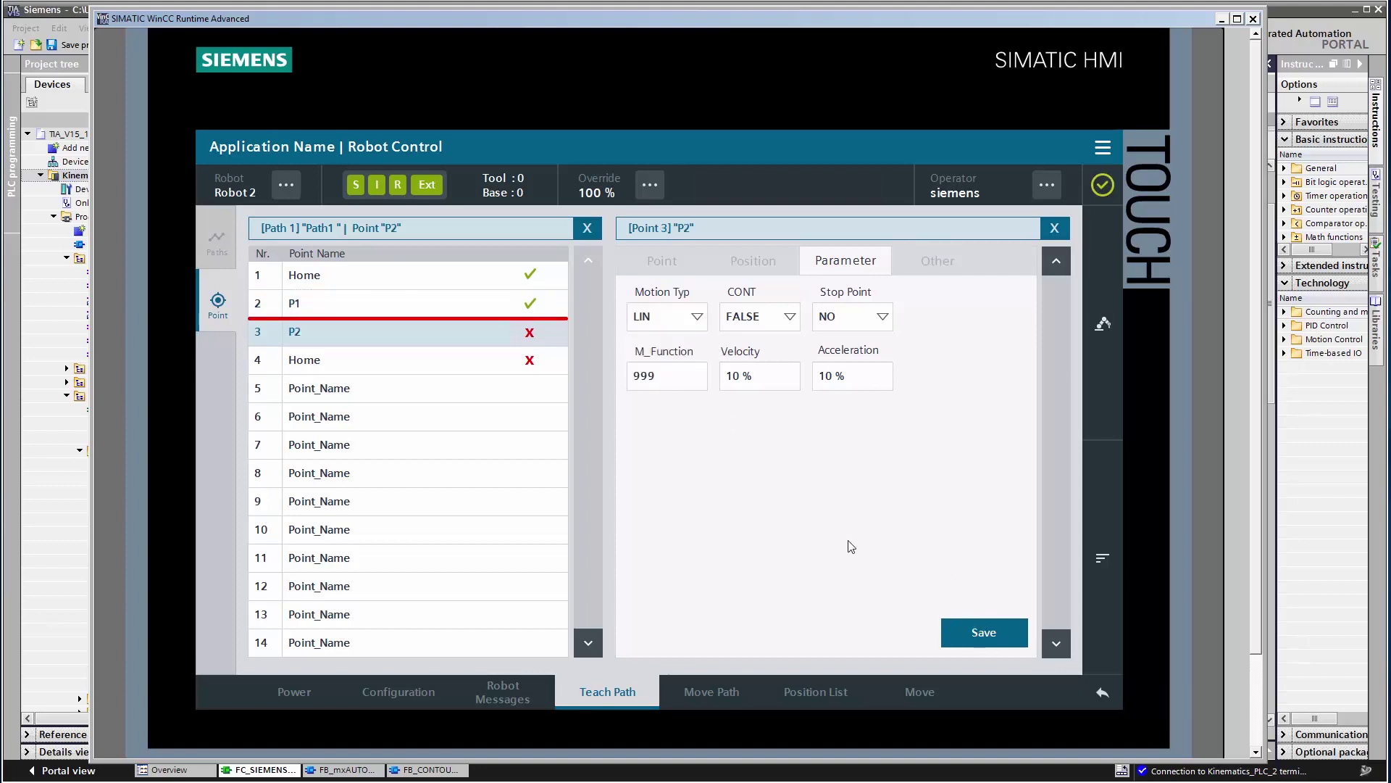
pyautogui.click(674, 317)
pyautogui.click(672, 367)
pyautogui.click(958, 628)
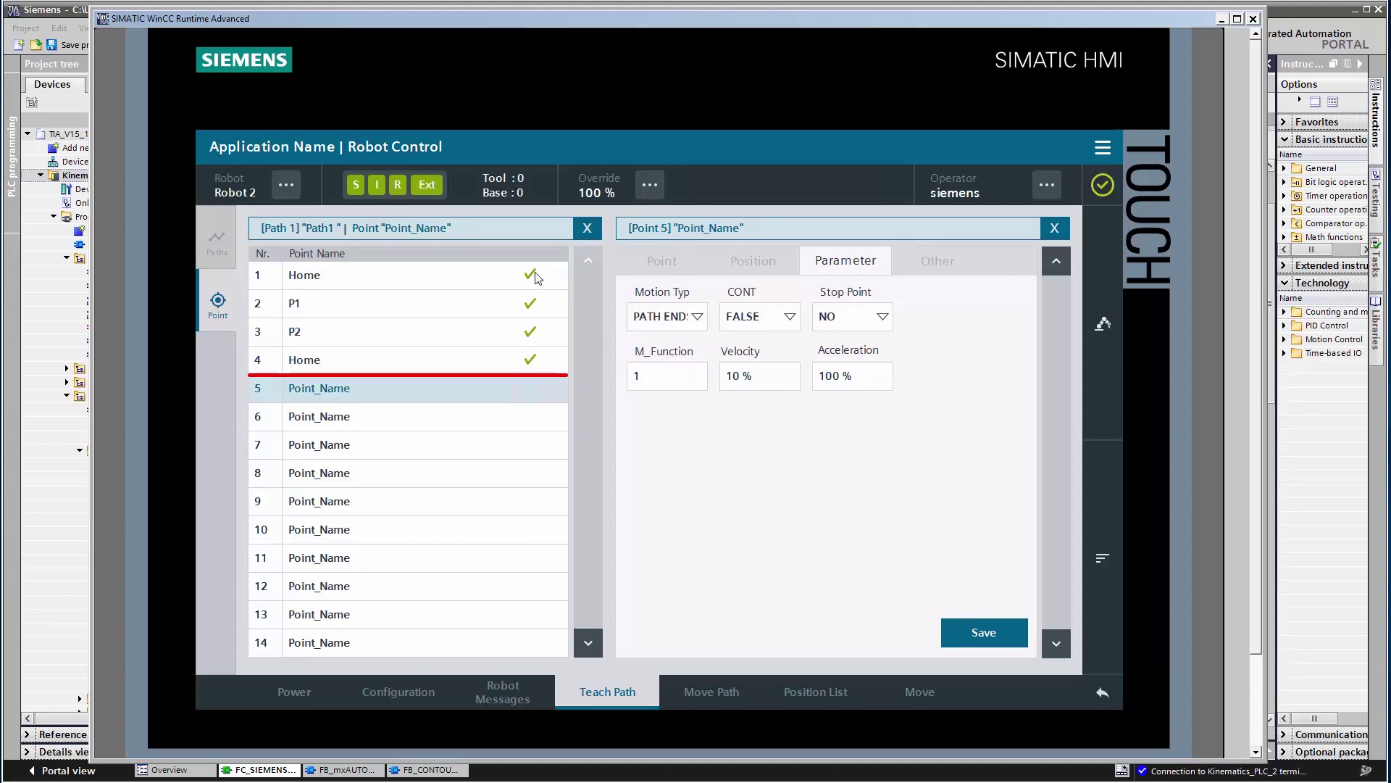
pyautogui.moveTo(538, 280); pyautogui.dragTo(543, 371)
pyautogui.click(699, 697)
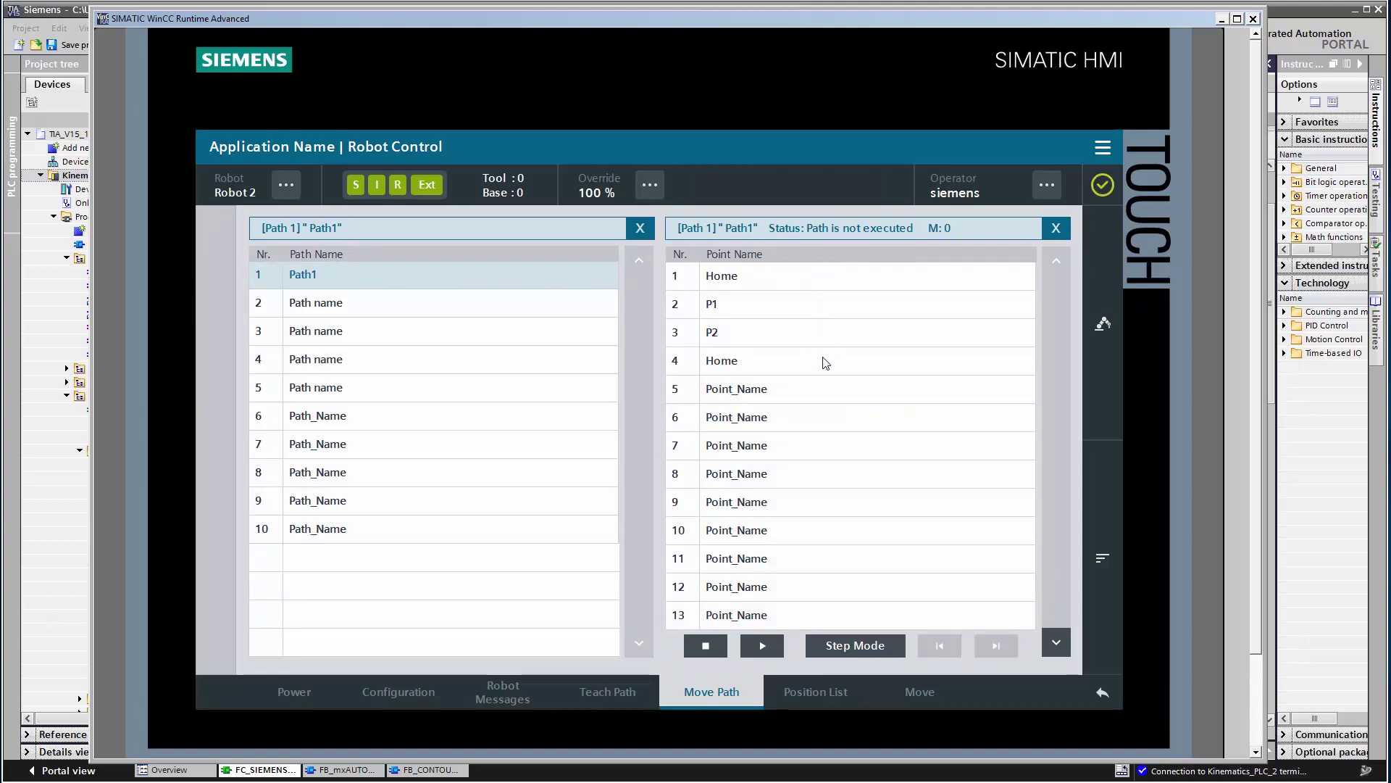
# Step: Play Path1 on Robot 2 from the Move Path screen
pyautogui.click(763, 645)
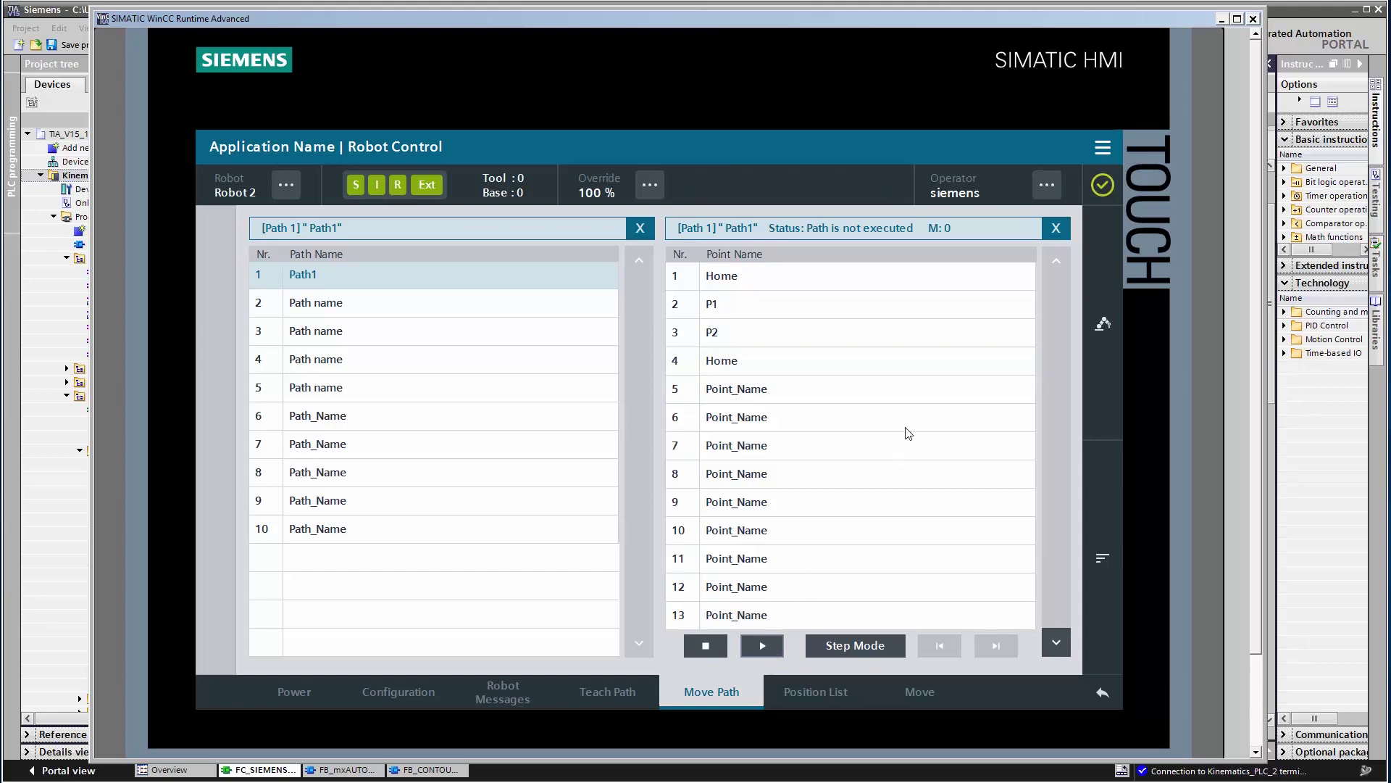
# Step: Return to robot selection from the side menu and choose the CARTESIAN portal robot
pyautogui.click(1103, 149)
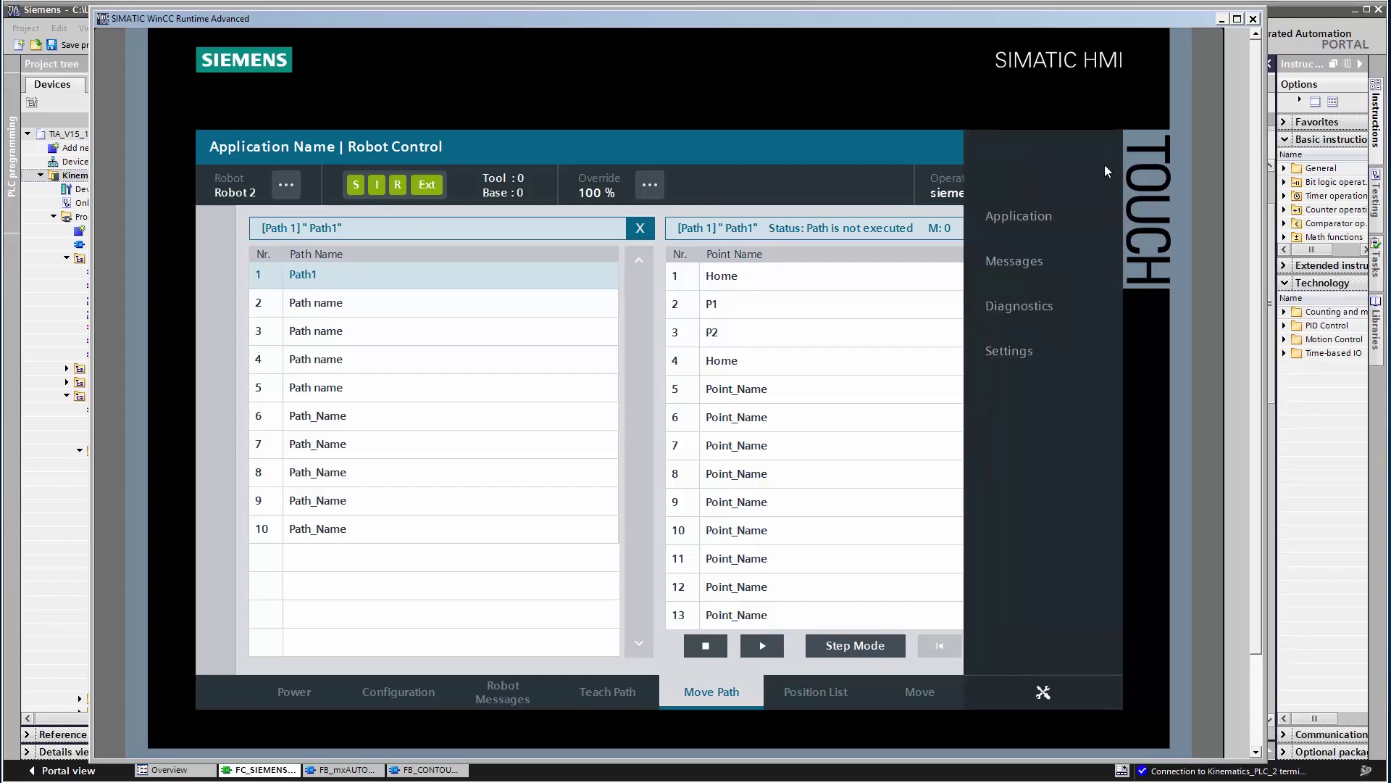
pyautogui.click(1064, 700)
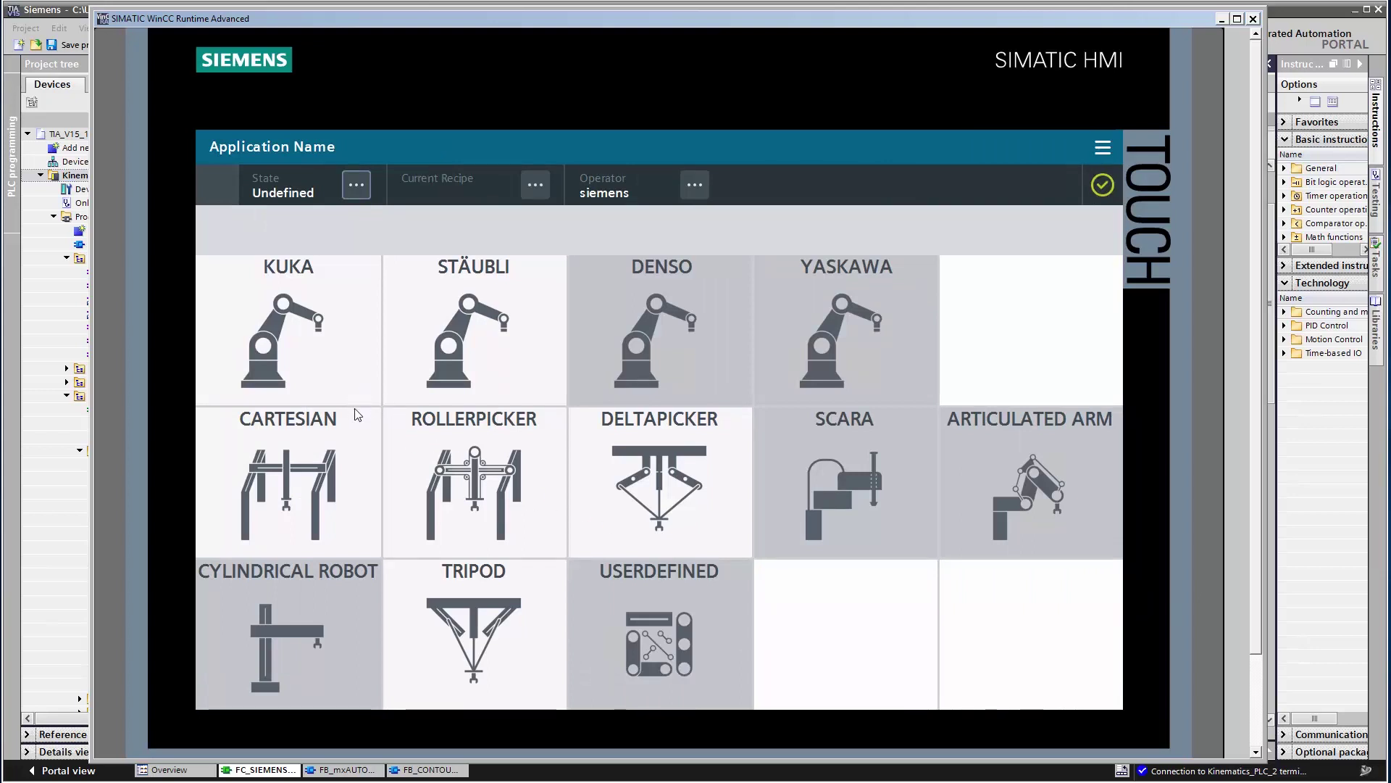
pyautogui.click(366, 459)
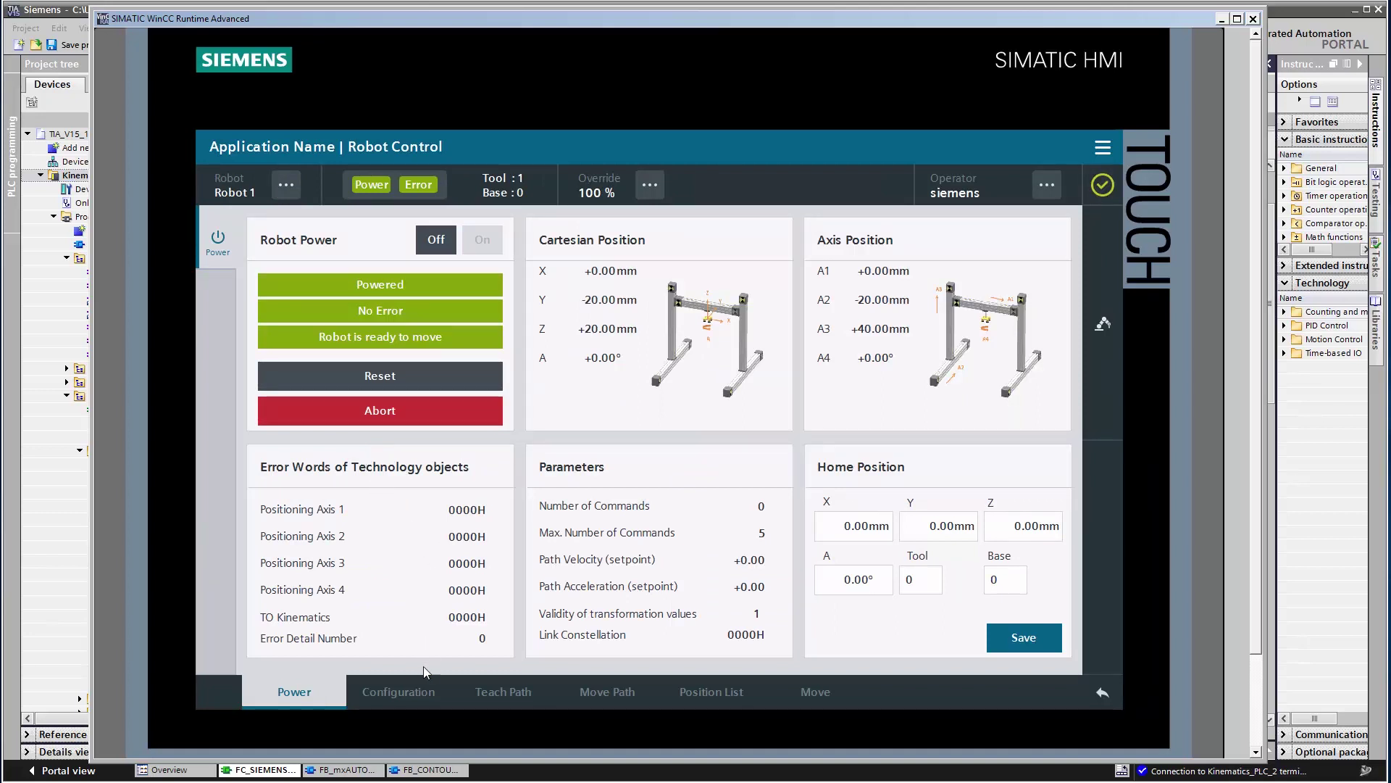
# Step: In LIN mode, read the actual position, set Z to 0 mm and move the portal there
pyautogui.click(828, 695)
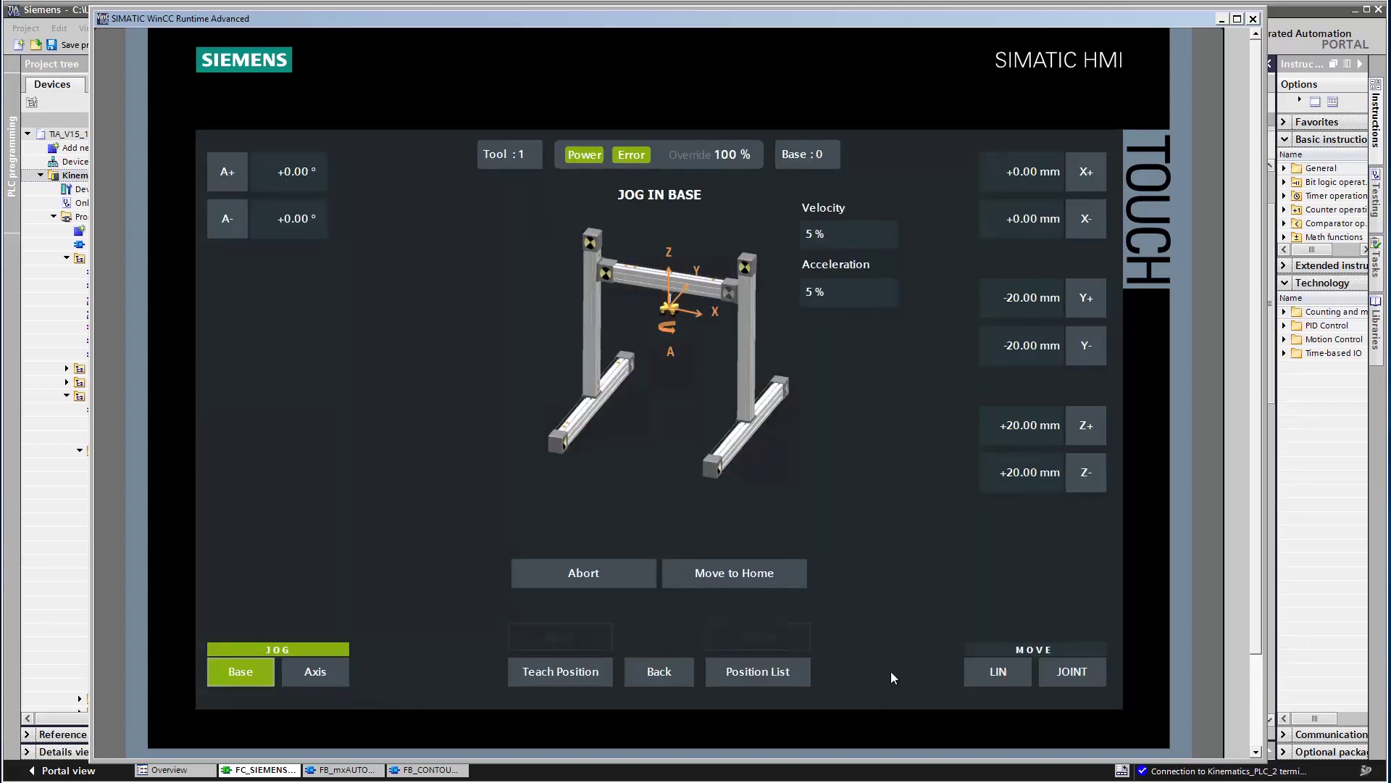
pyautogui.click(1016, 671)
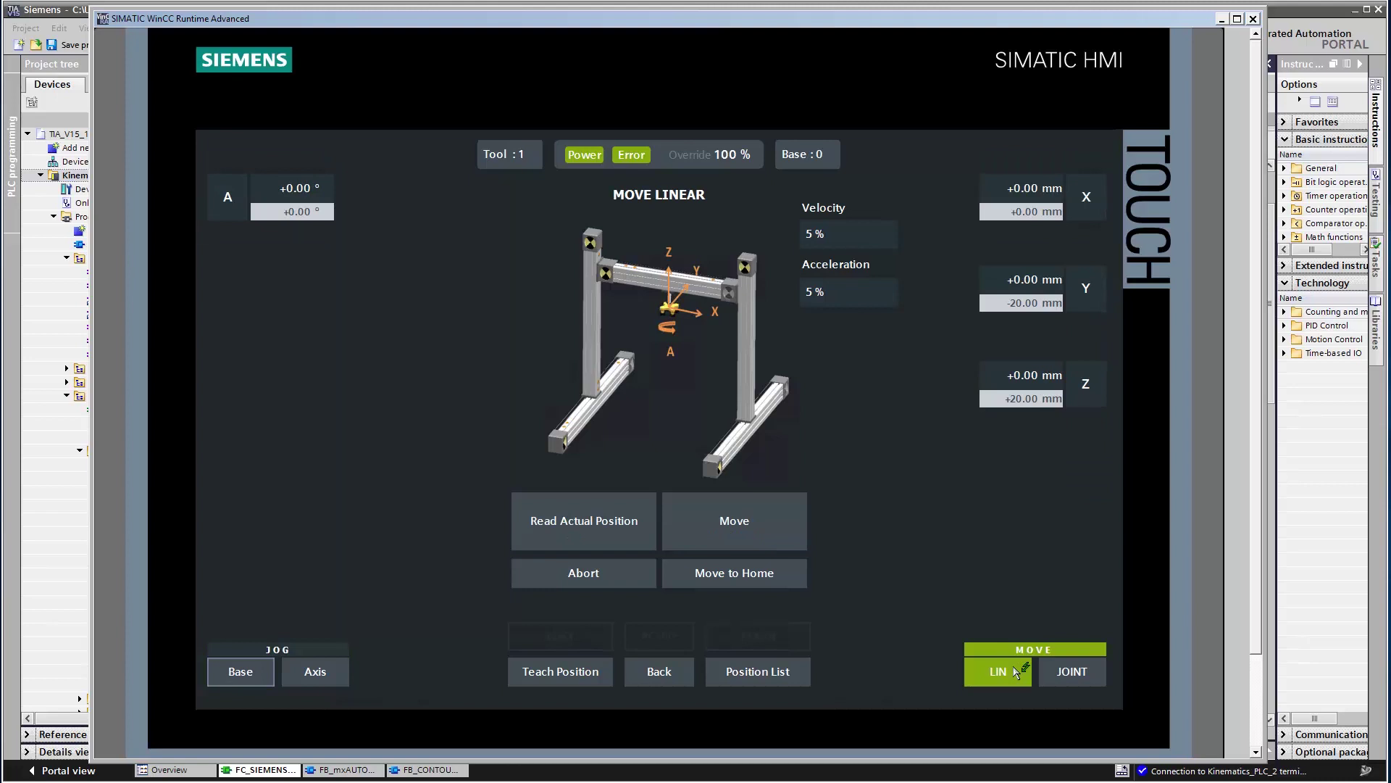
pyautogui.click(647, 502)
pyautogui.click(1022, 374)
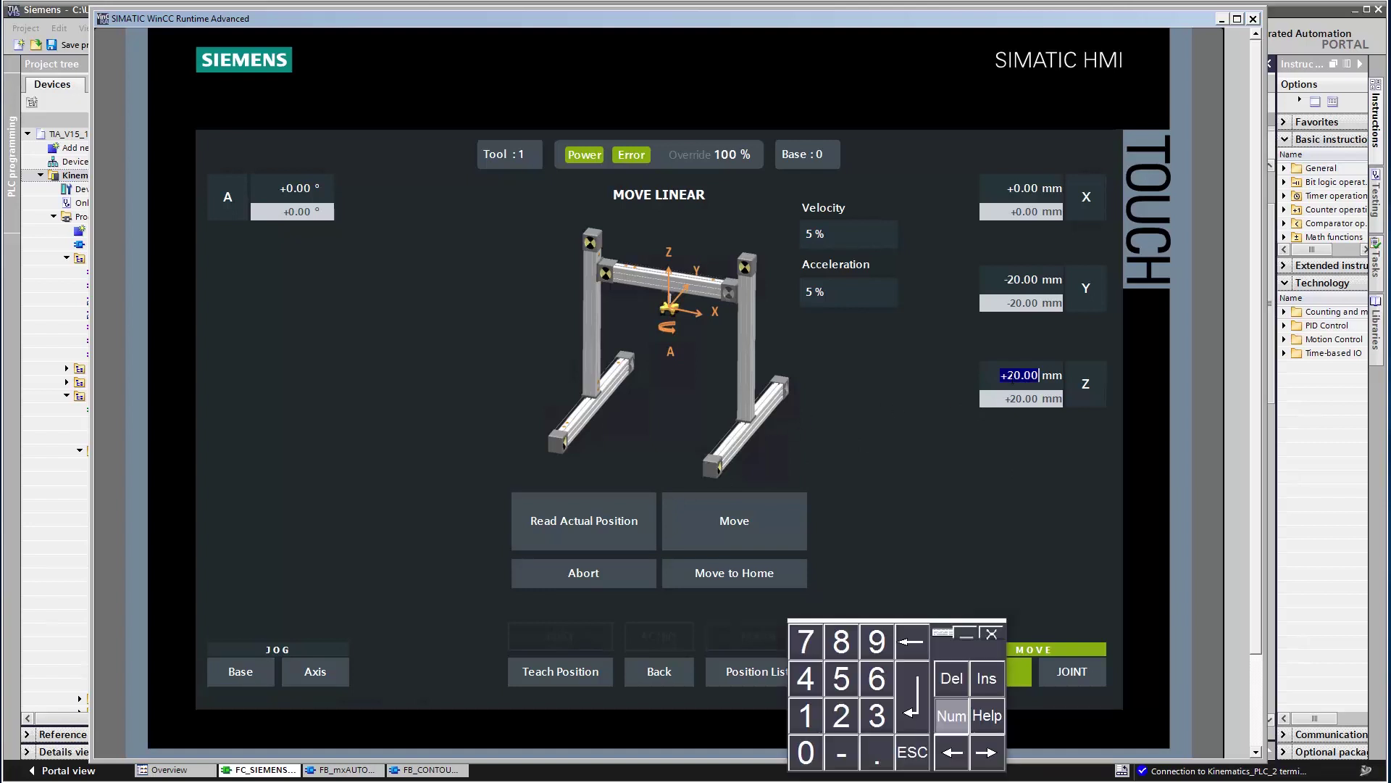
pyautogui.write('0')
pyautogui.press('Return')
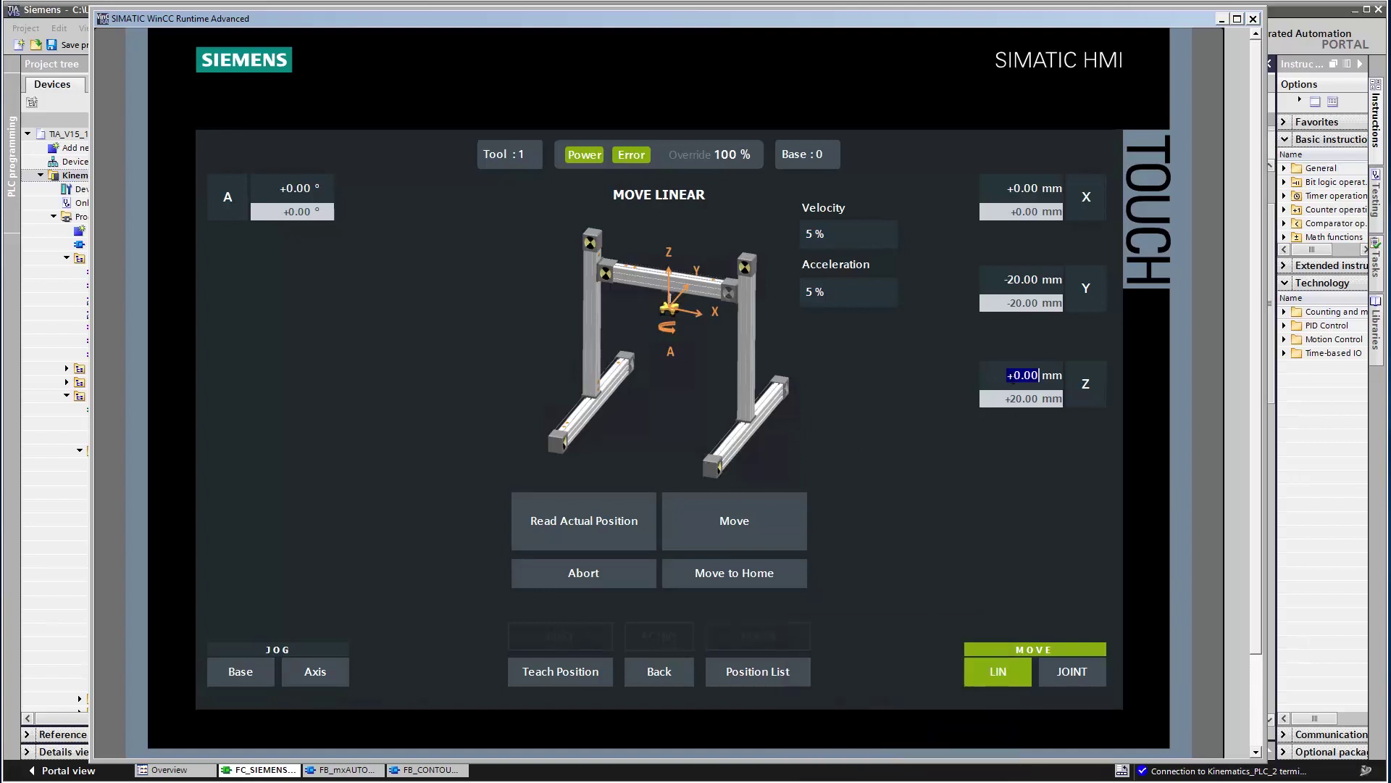
pyautogui.click(780, 517)
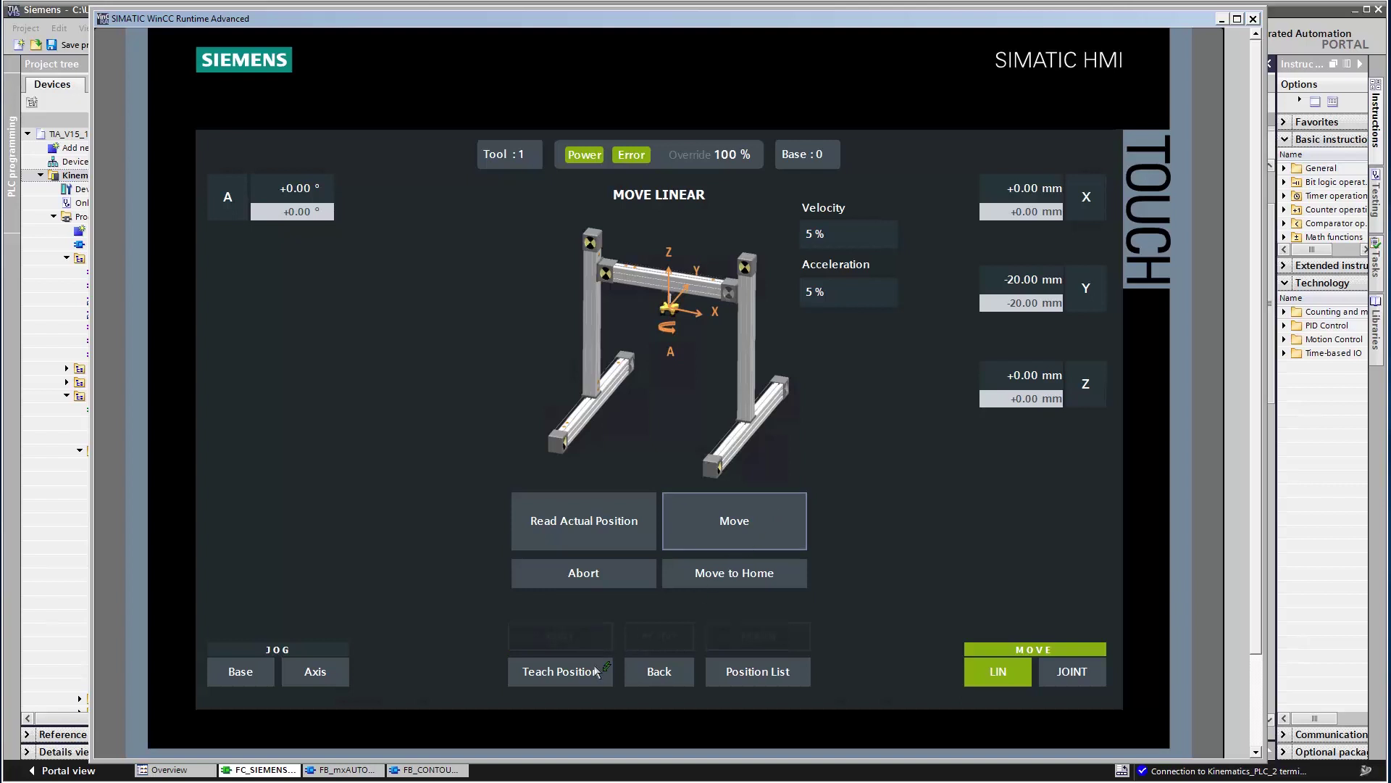
# Step: Teach the portal's current pose into global point slot 4, naming it CartesianP3
pyautogui.click(595, 671)
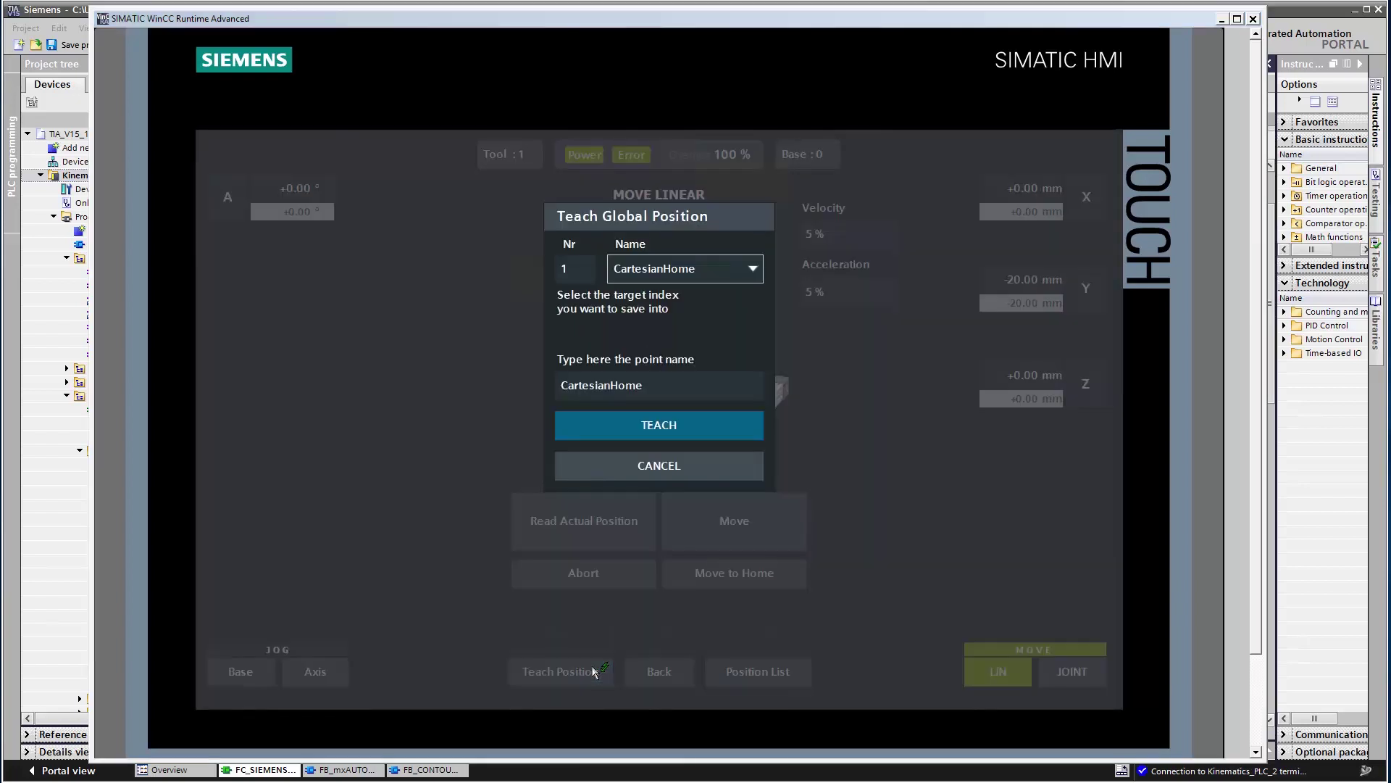
pyautogui.click(702, 268)
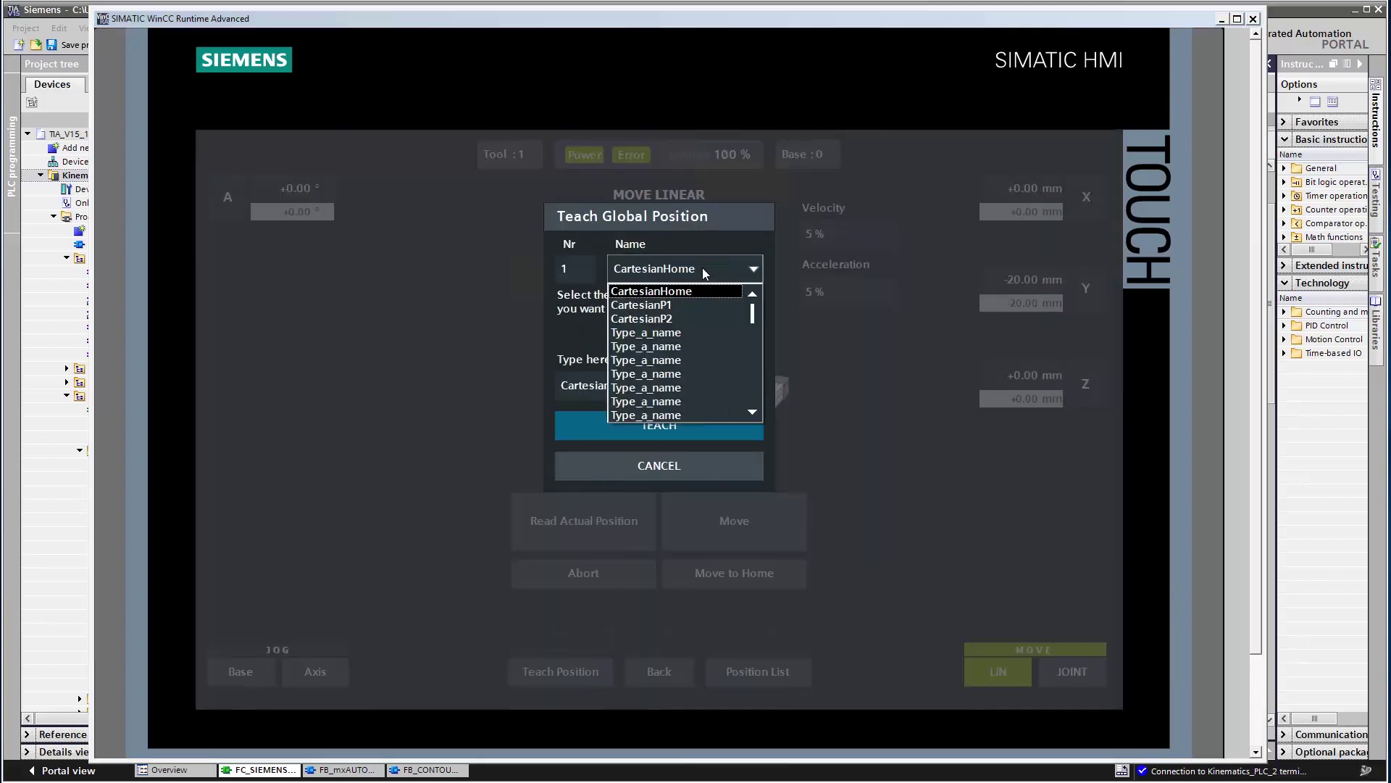
pyautogui.click(685, 333)
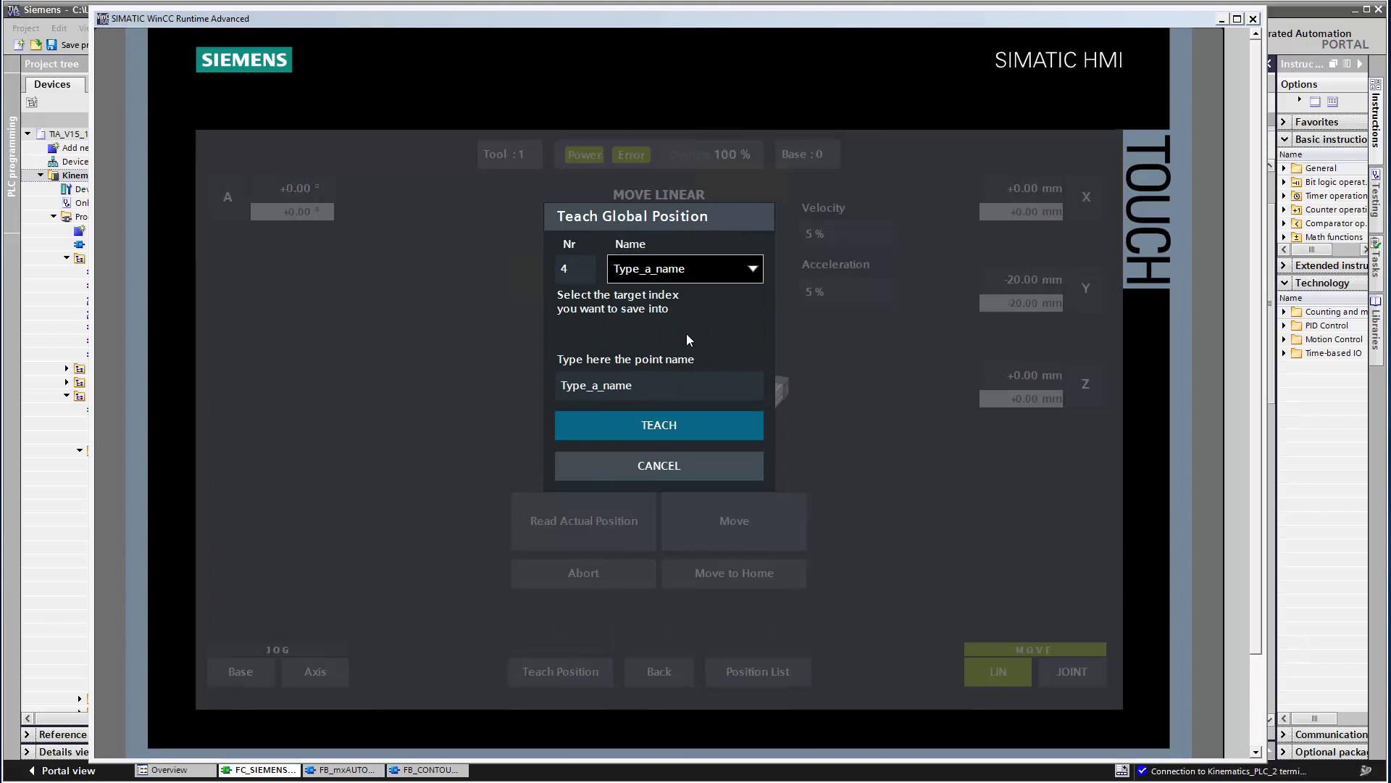
pyautogui.click(646, 385)
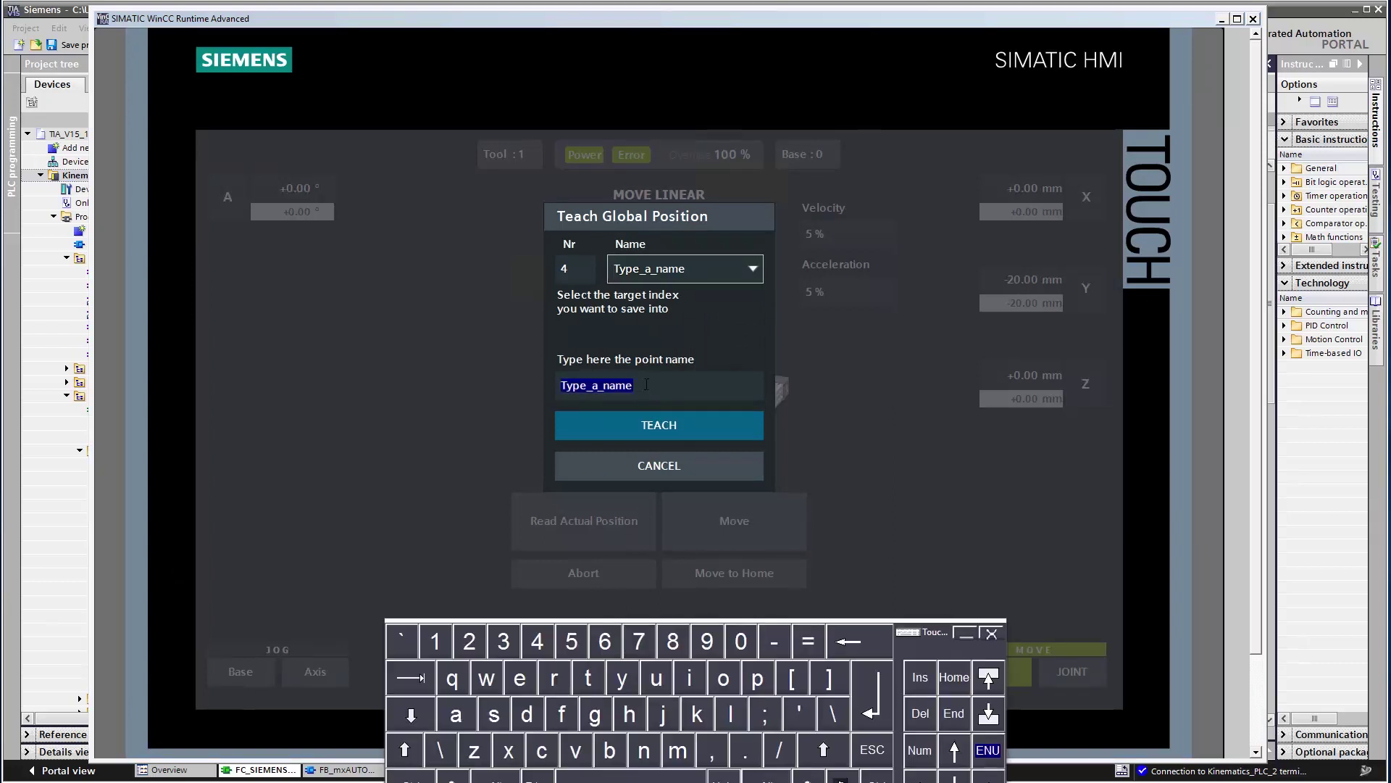
pyautogui.write('CartesianP3')
pyautogui.press('Return')
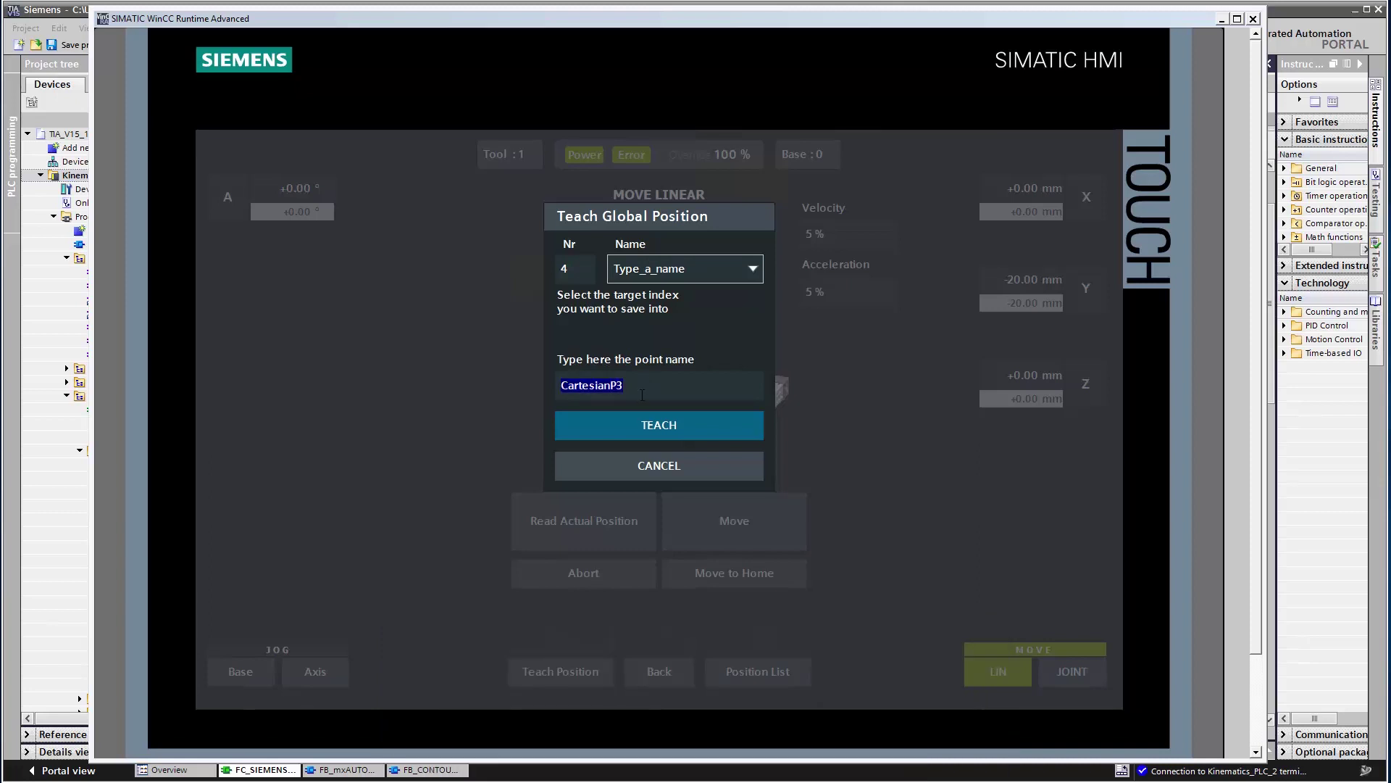
pyautogui.click(659, 424)
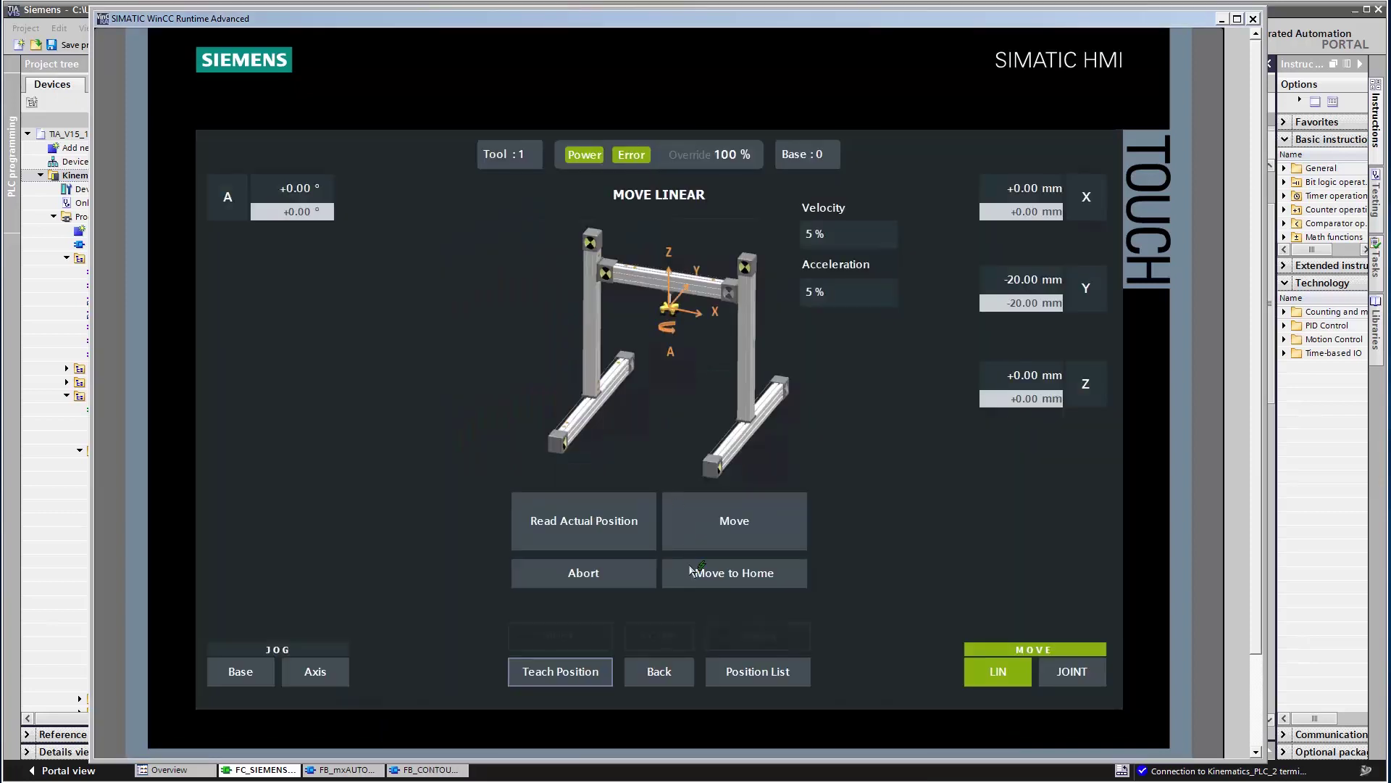
# Step: Confirm CartesianP3 in the Position List, then load path Cartesian onto the Move Path screen
pyautogui.click(738, 673)
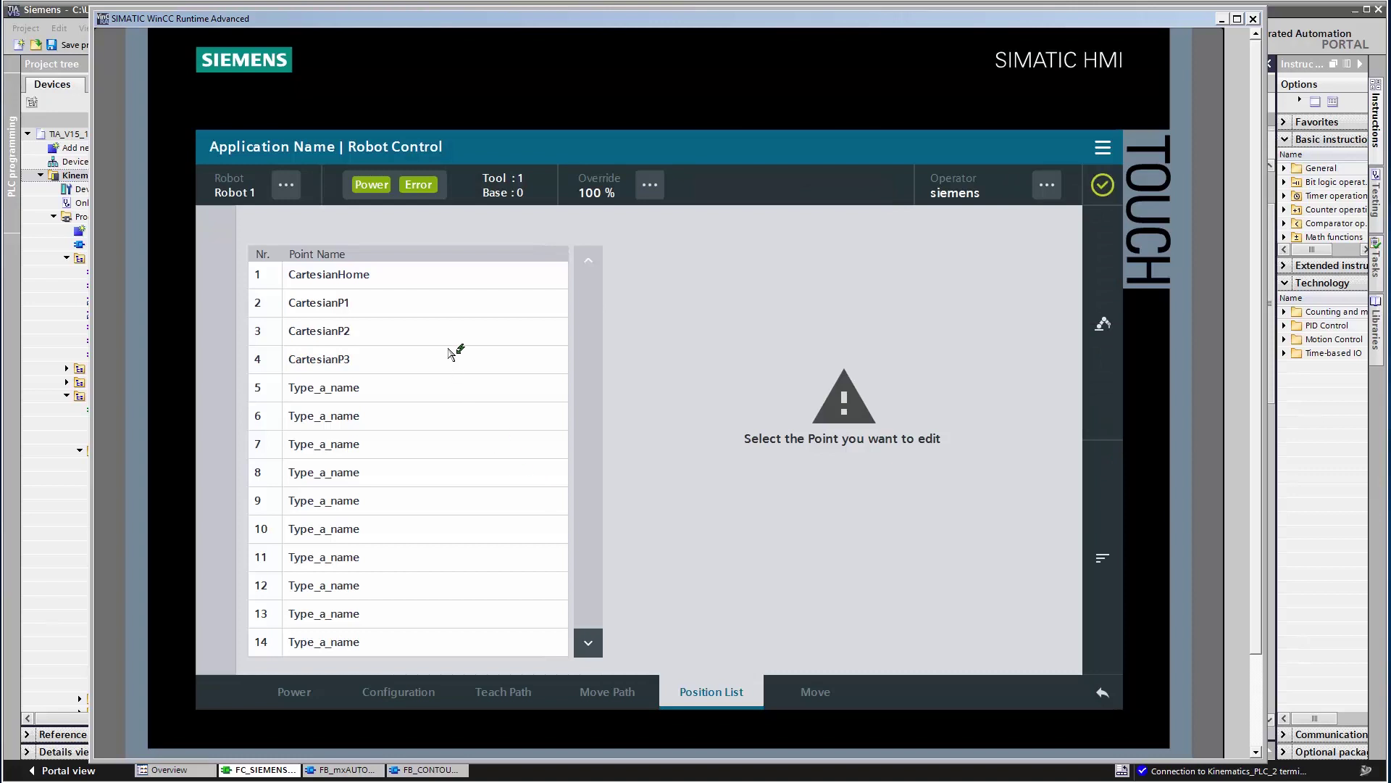
pyautogui.click(400, 358)
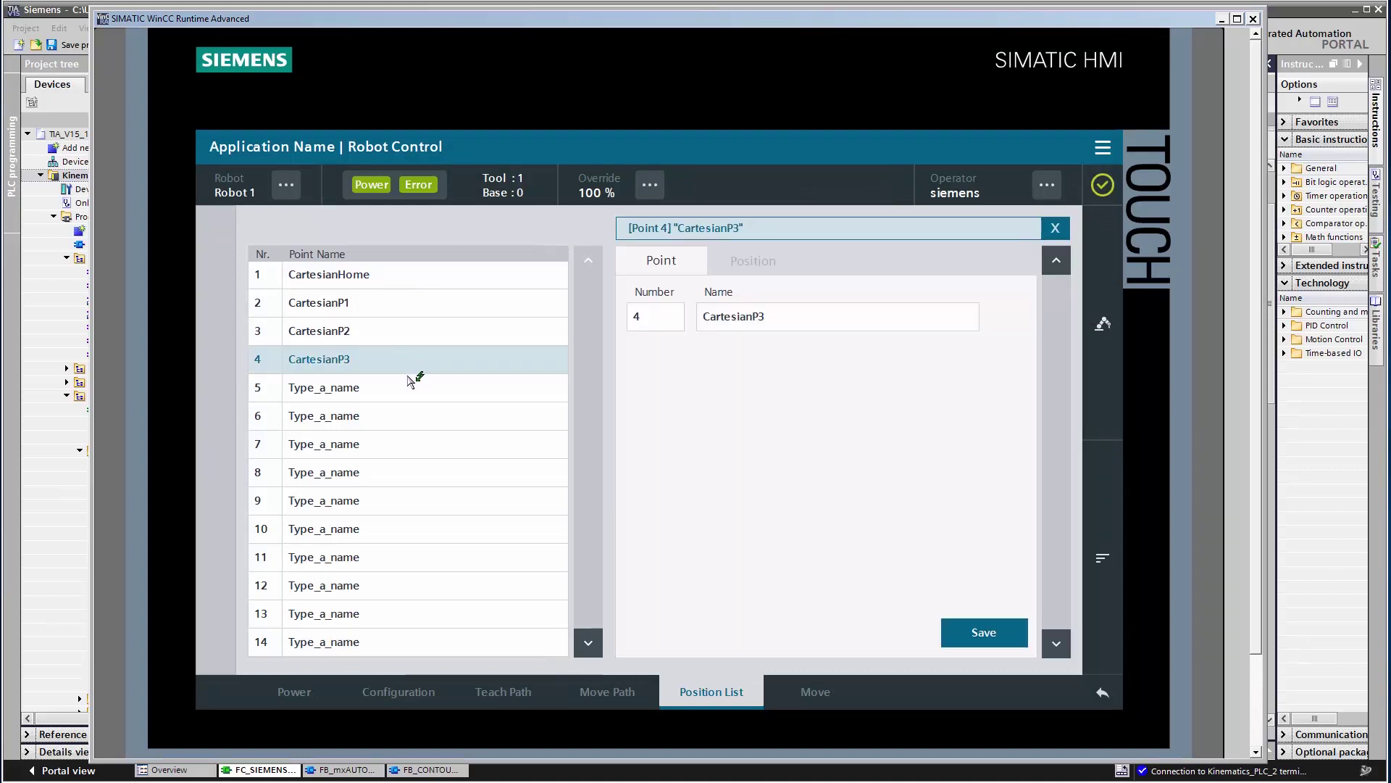
pyautogui.click(533, 688)
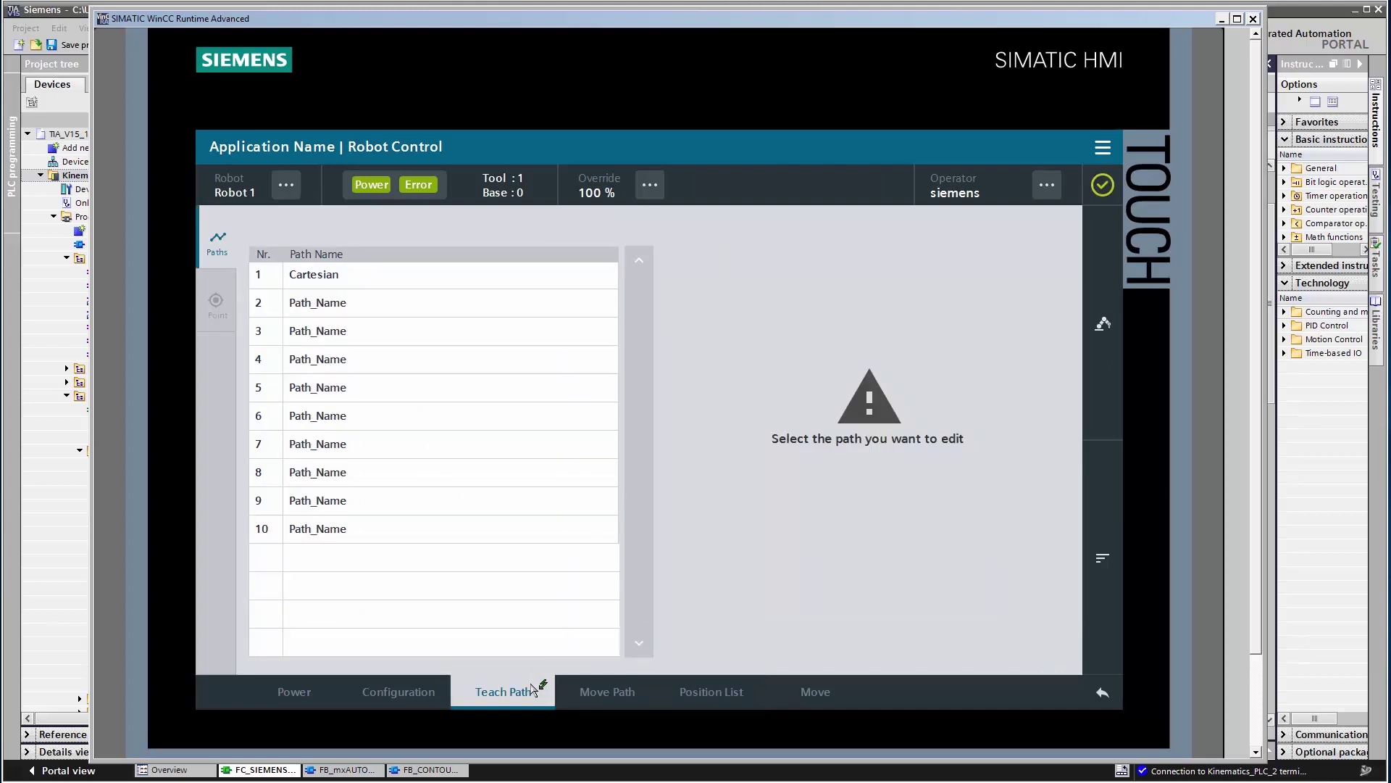
pyautogui.click(570, 281)
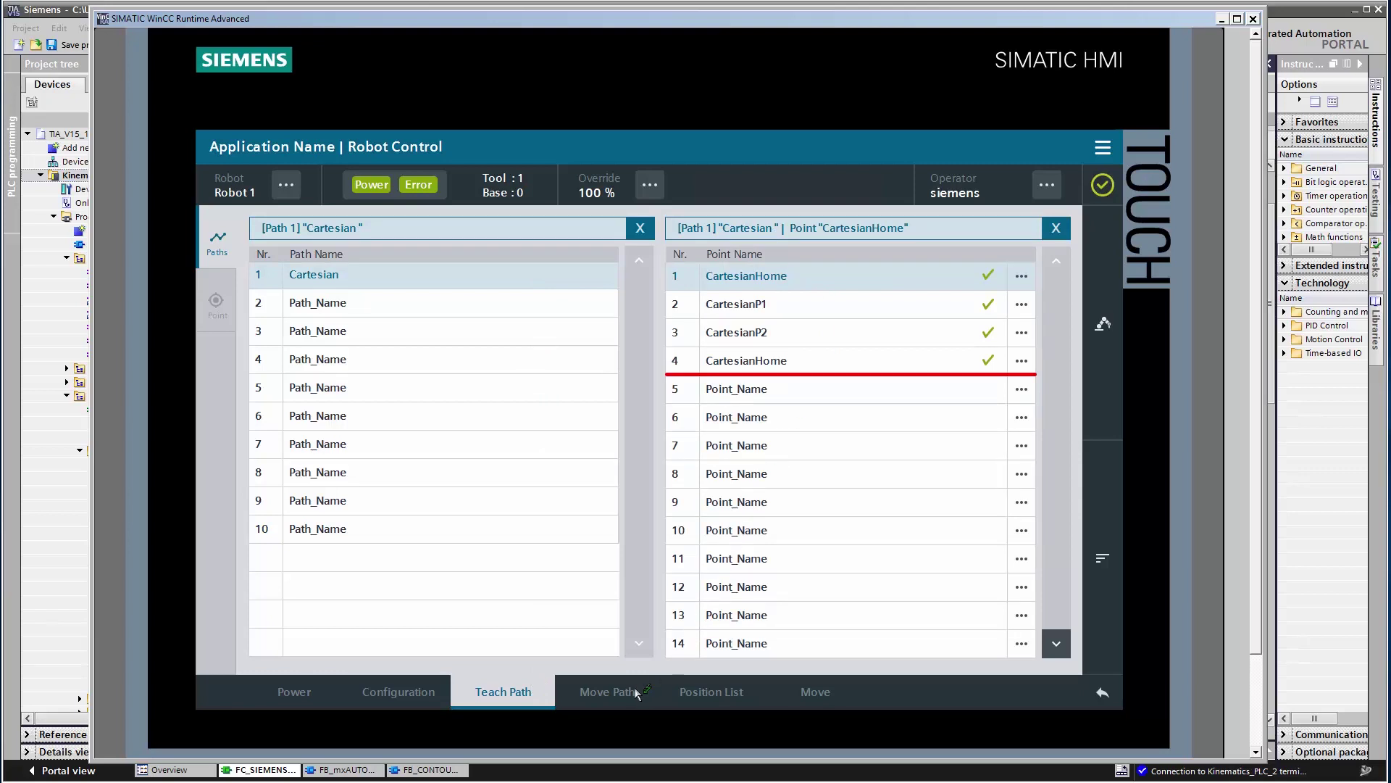
pyautogui.click(608, 691)
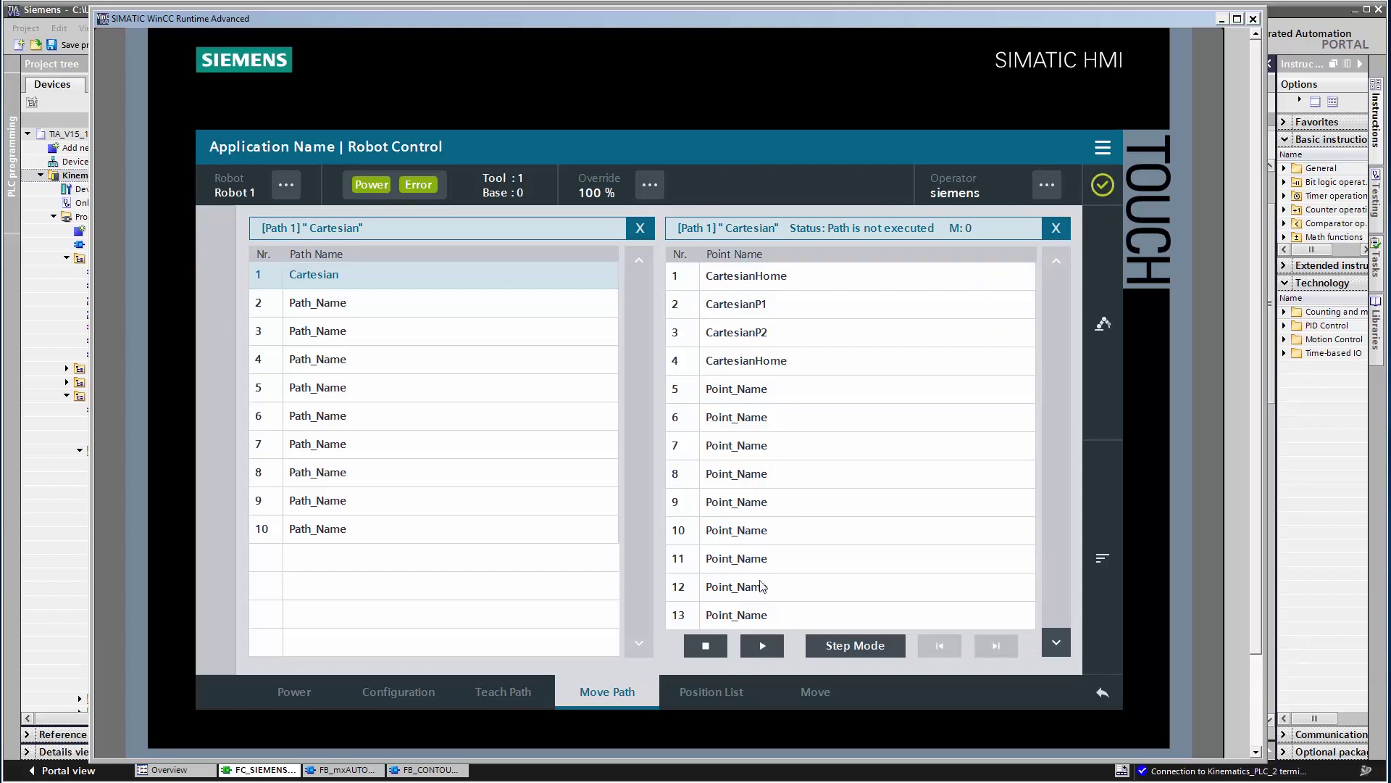
# Step: Play path Cartesian and watch the portal move through its points in the NX model
pyautogui.click(763, 645)
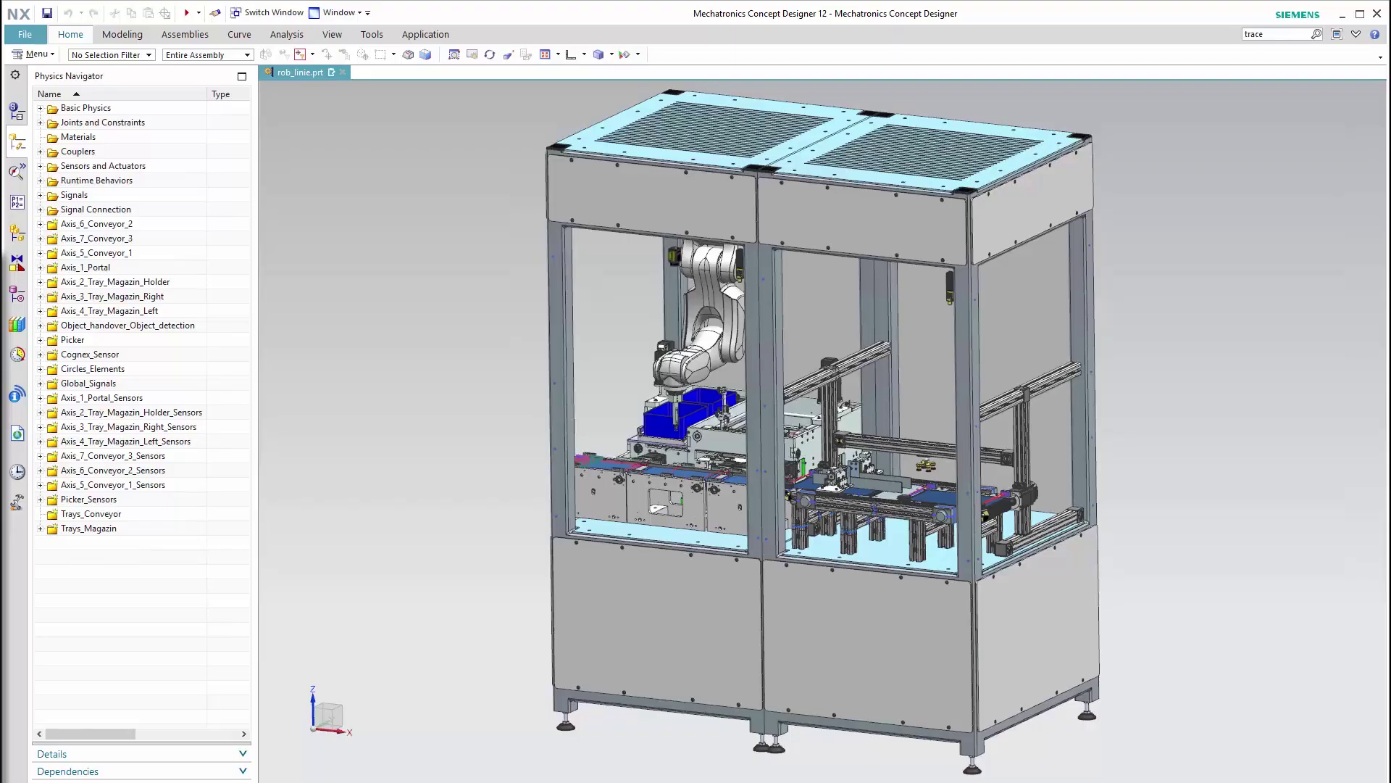